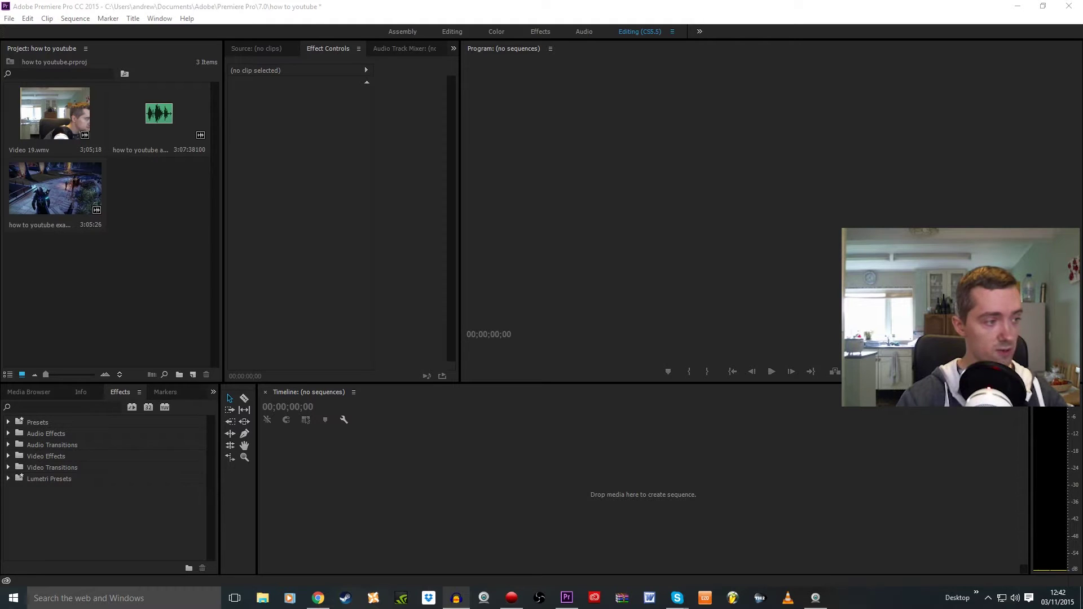
Bring up the running mic recording and move the audio and webcam recorder windows aside.
{"action": "left_click", "coordinate": [455, 598]}
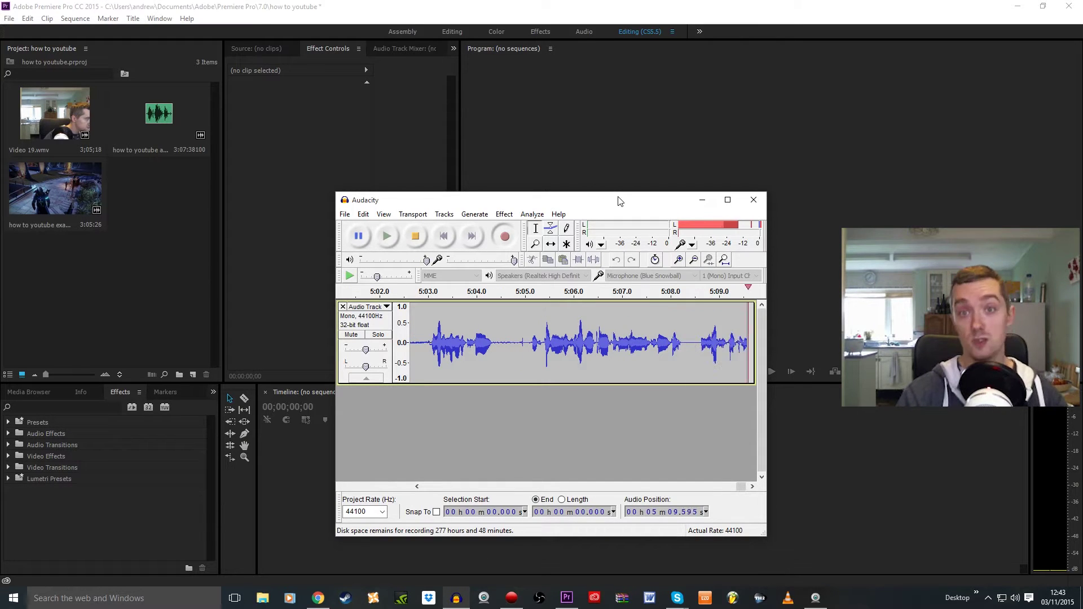
{"action": "left_click_drag", "start_coordinate": [619, 201], "coordinate": [479, 176]}
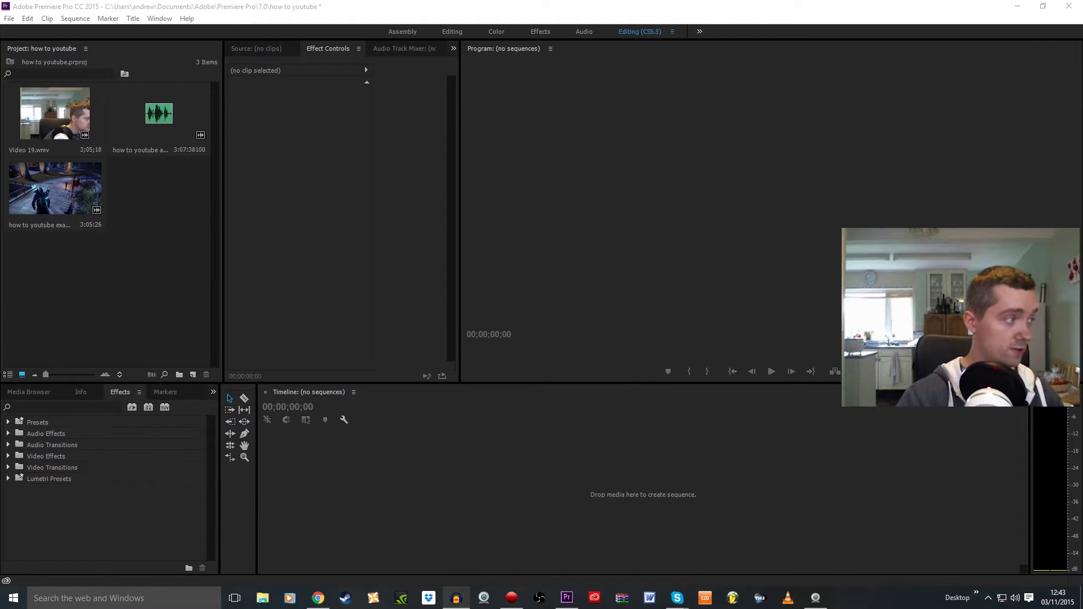
{"action": "left_click_drag", "start_coordinate": [0, 77], "coordinate": [493, 86]}
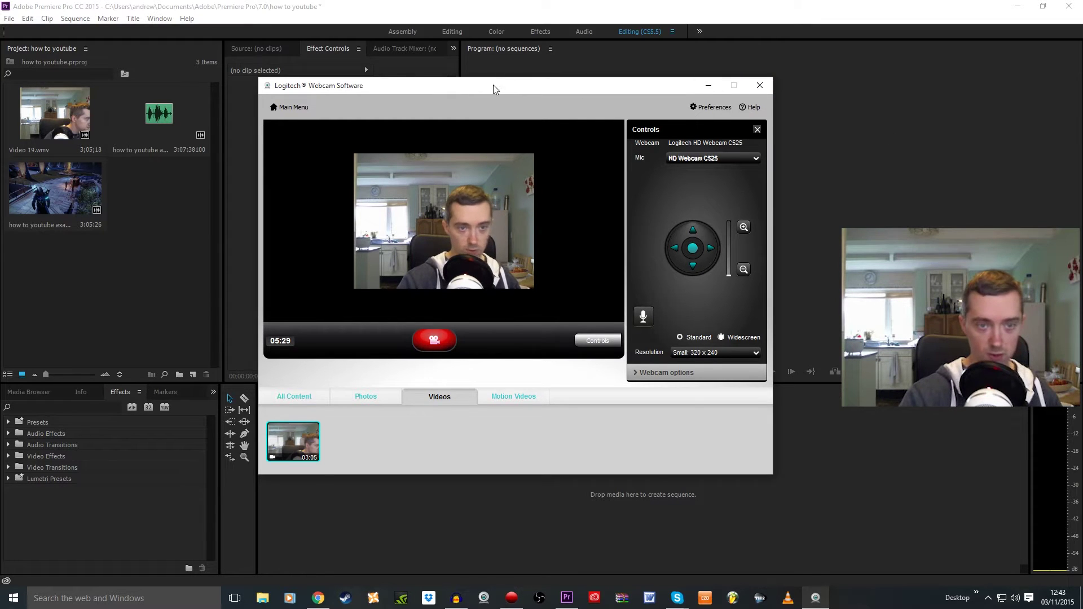
{"action": "left_click_drag", "start_coordinate": [493, 89], "coordinate": [431, 106]}
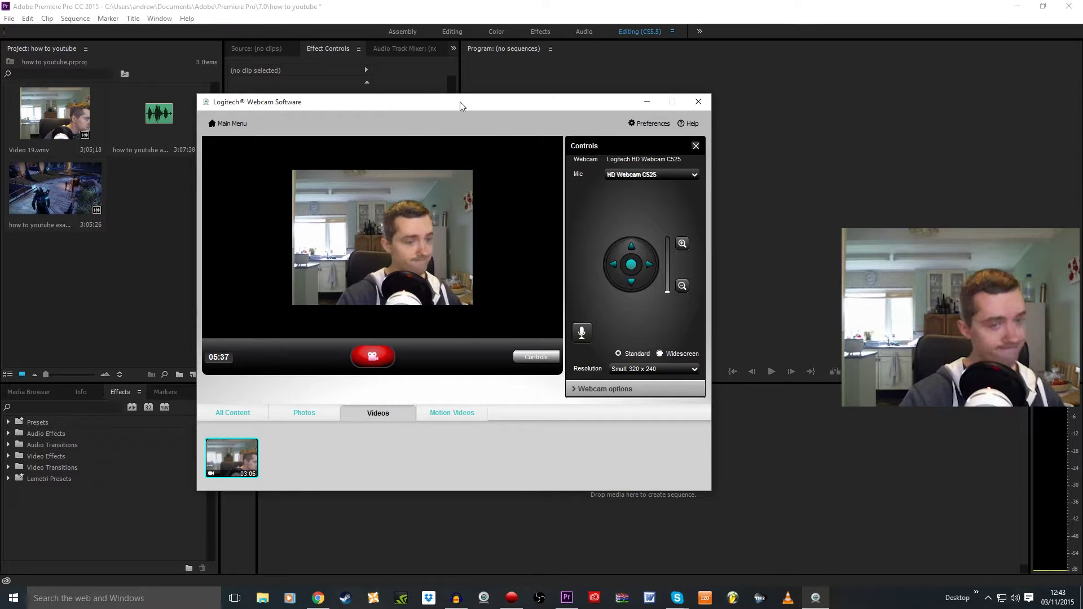
{"action": "left_click_drag", "start_coordinate": [460, 104], "coordinate": [386, 105]}
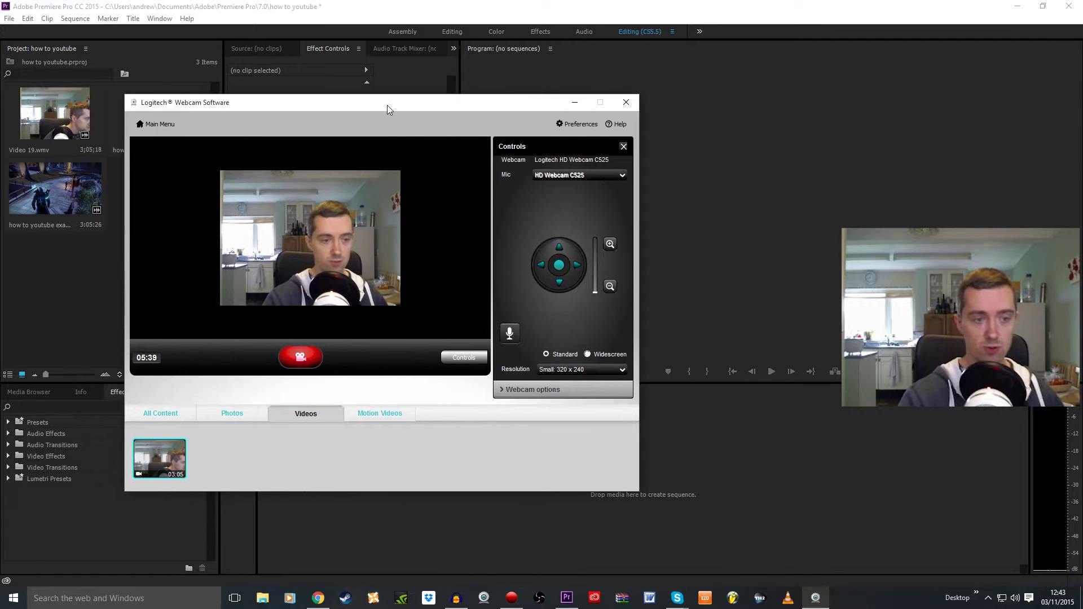
{"action": "key", "text": "alt+Tab"}
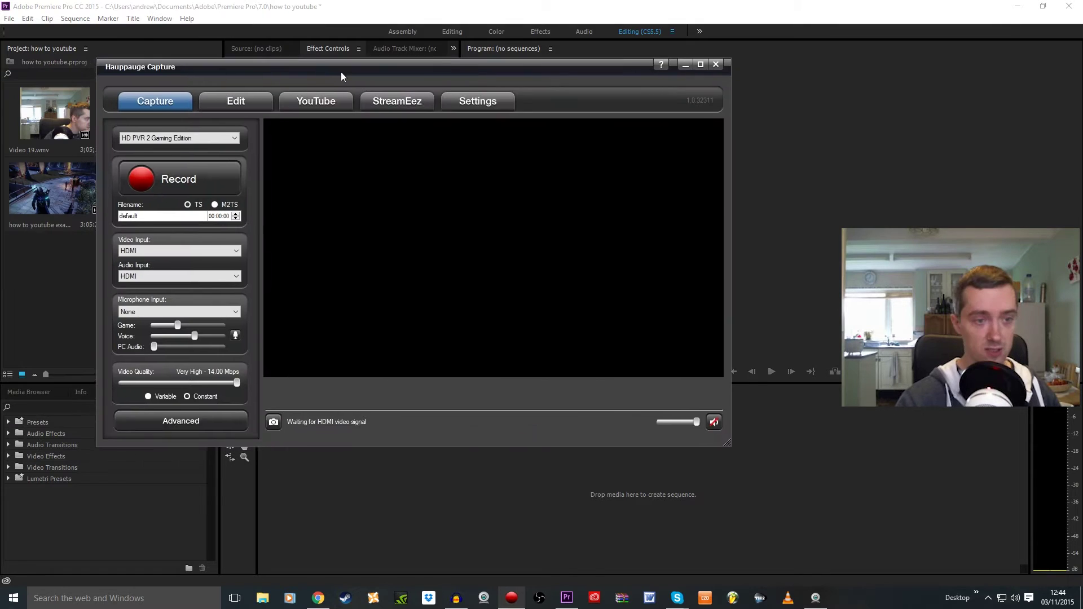
Move the gameplay capture window out of the way and return to the editing project.
{"action": "left_click_drag", "start_coordinate": [340, 72], "coordinate": [595, 96]}
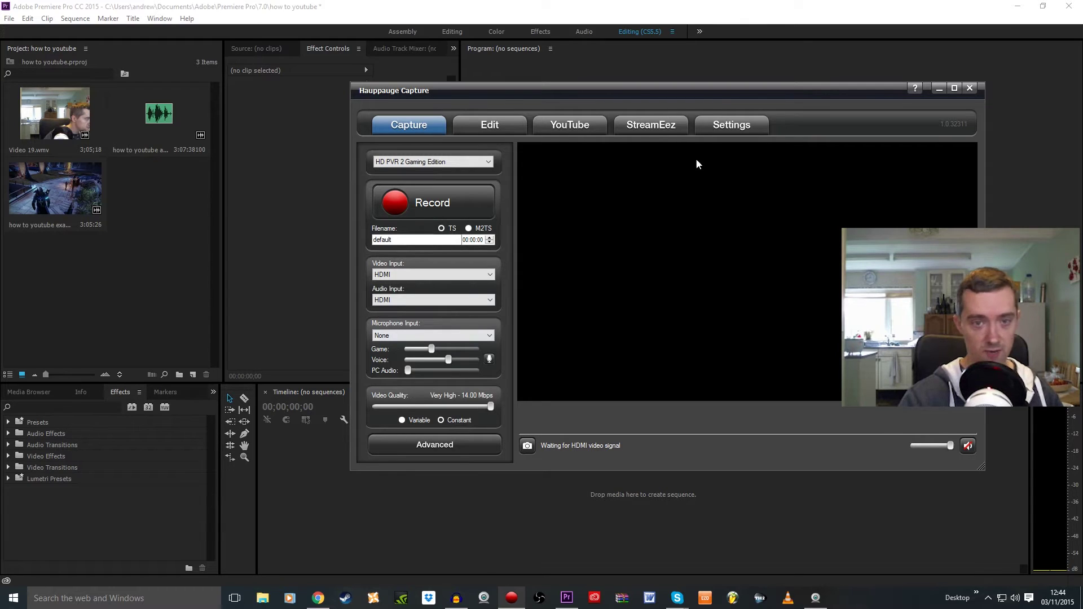
{"action": "left_click_drag", "start_coordinate": [726, 88], "coordinate": [385, 93]}
{"action": "left_click", "coordinate": [364, 66]}
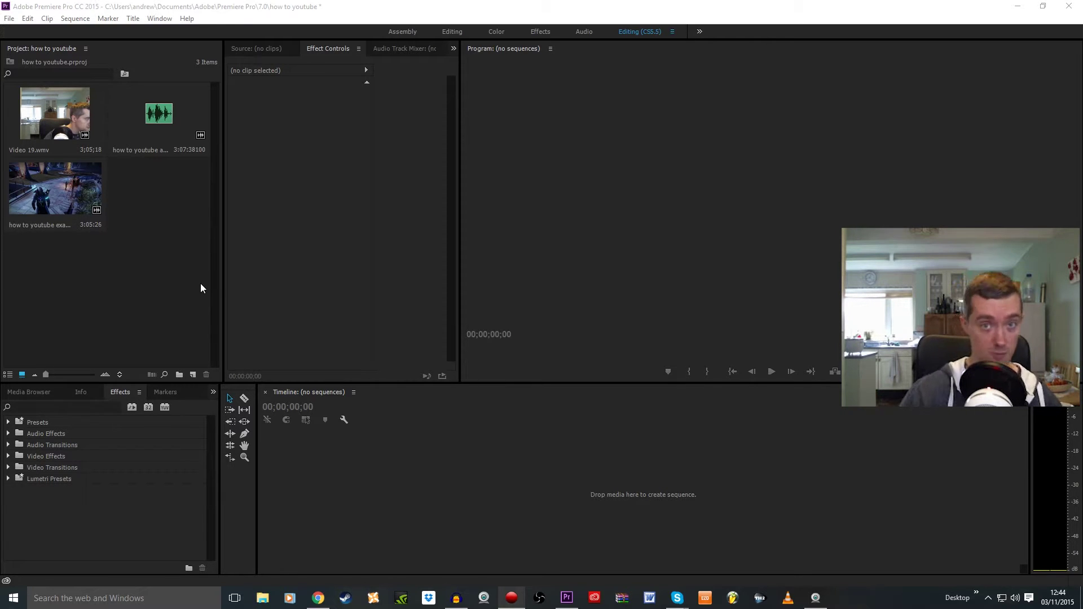
Create a sequence from the gameplay clip, enlarge track A1, zoom to fit, and layer Video 19.wmv above.
{"action": "left_click", "coordinate": [200, 285]}
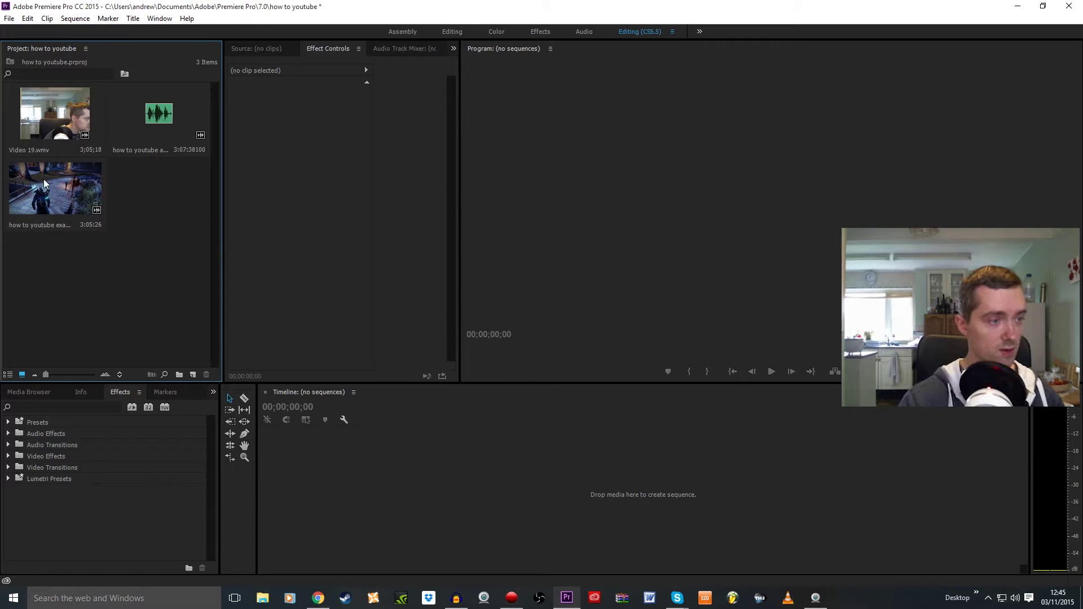
{"action": "left_click_drag", "start_coordinate": [54, 190], "coordinate": [360, 495]}
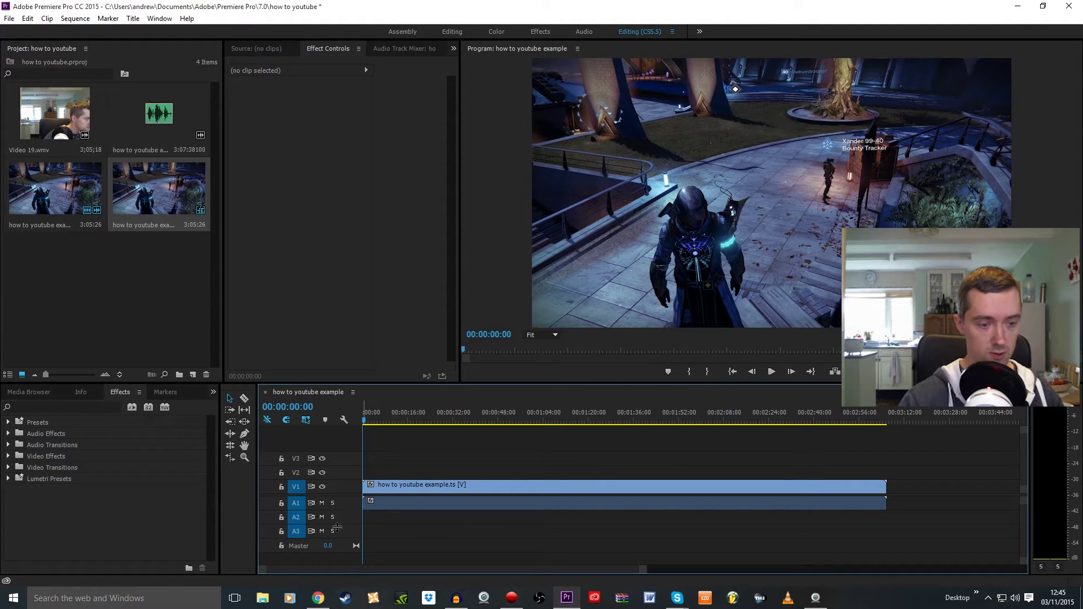
{"action": "left_click_drag", "start_coordinate": [352, 510], "coordinate": [352, 527]}
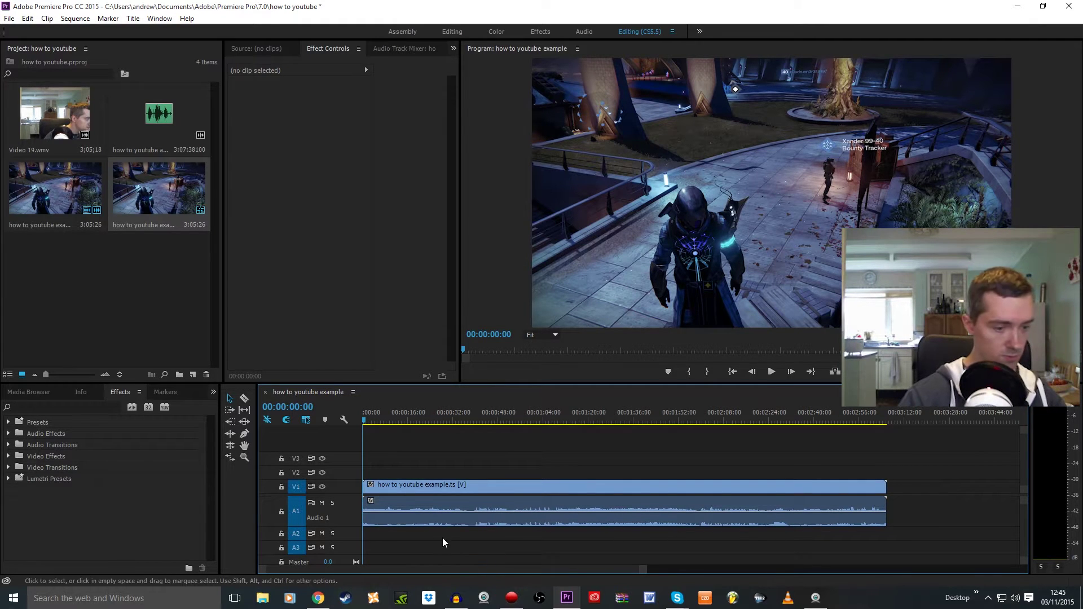
{"action": "key", "text": "="}
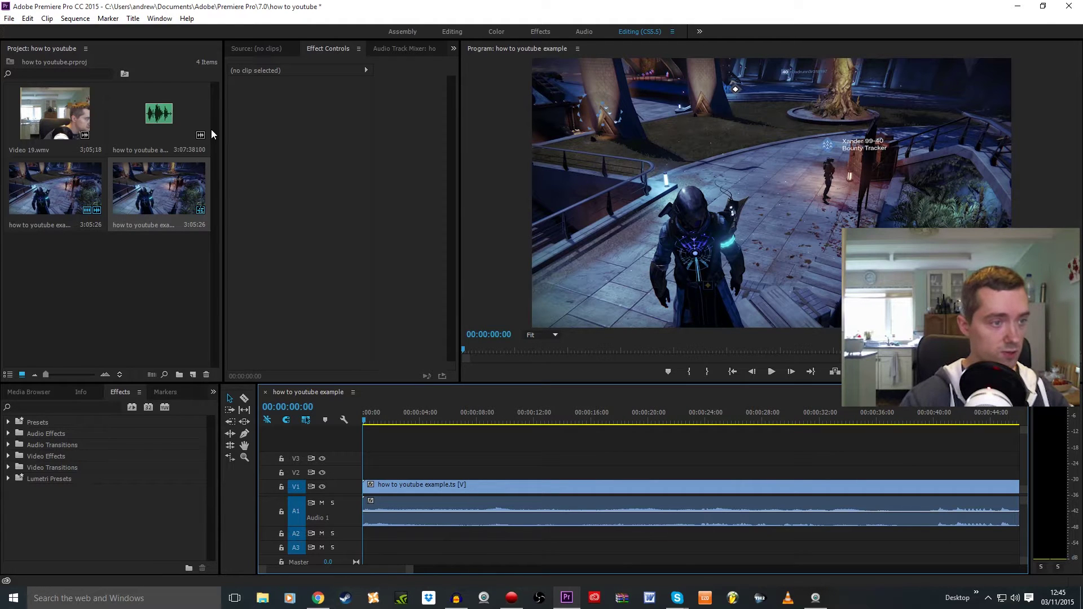
{"action": "left_click_drag", "start_coordinate": [79, 117], "coordinate": [425, 470]}
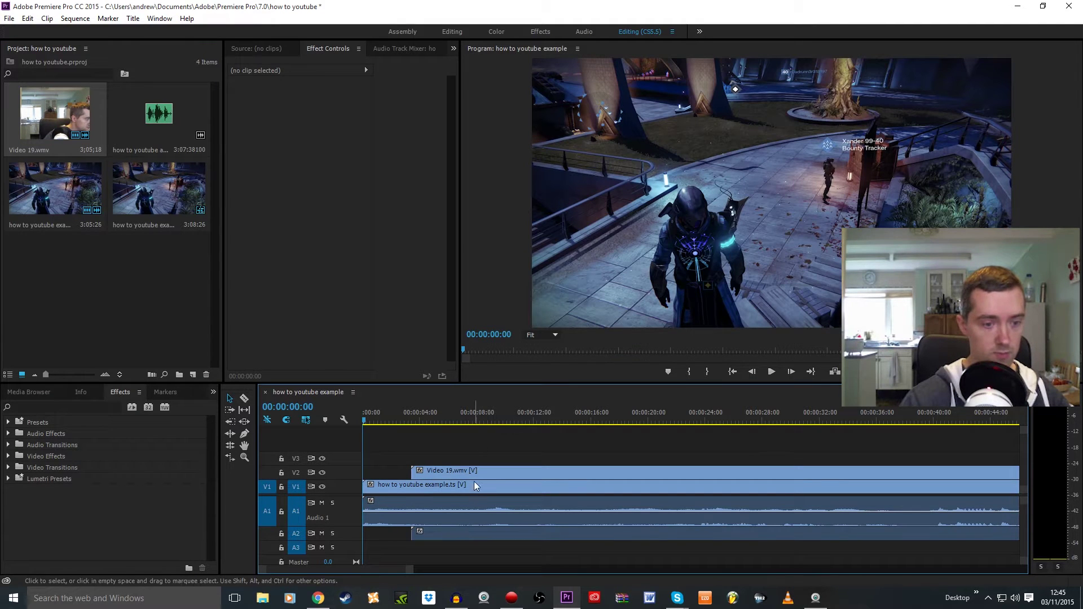
At 00:00:04:02, move the Video 19.wmv webcam inset to the frame's top-right corner.
{"action": "left_click", "coordinate": [421, 416]}
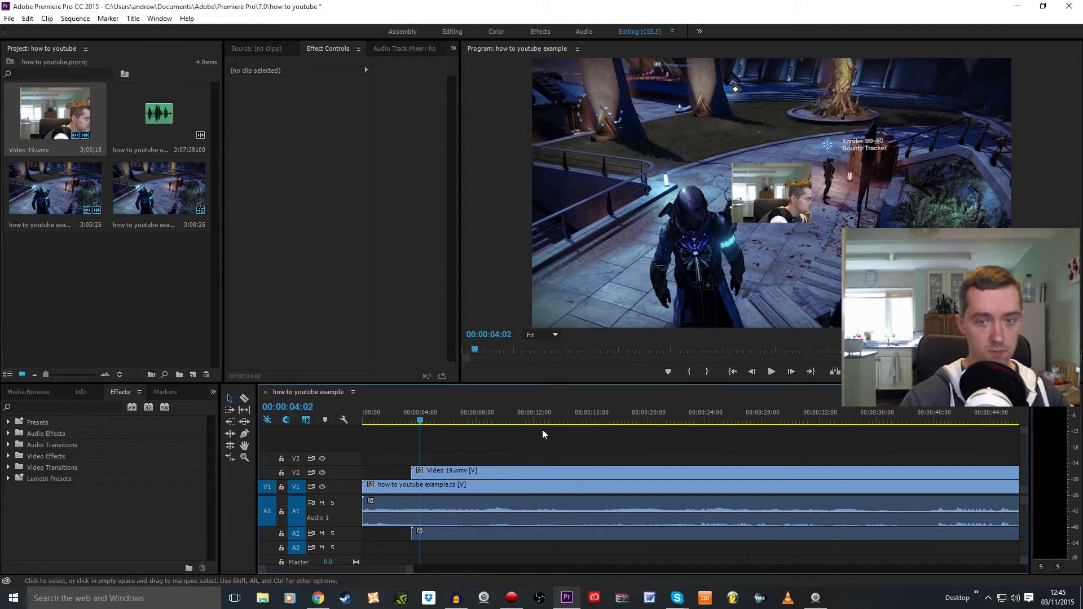
{"action": "left_click", "coordinate": [783, 199]}
{"action": "left_click", "coordinate": [783, 198]}
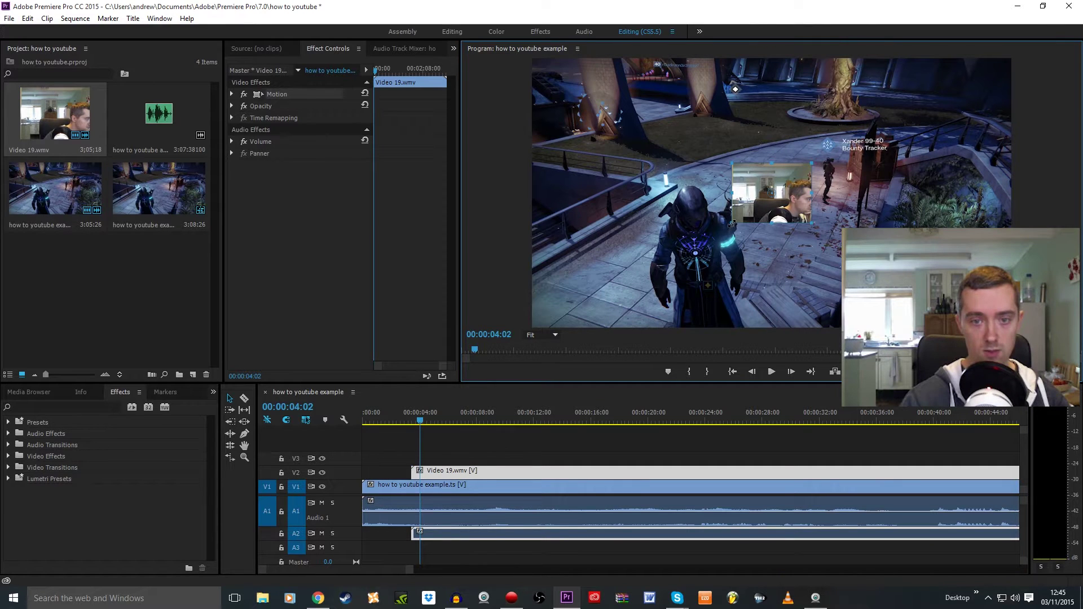
{"action": "left_click_drag", "start_coordinate": [782, 188], "coordinate": [984, 93]}
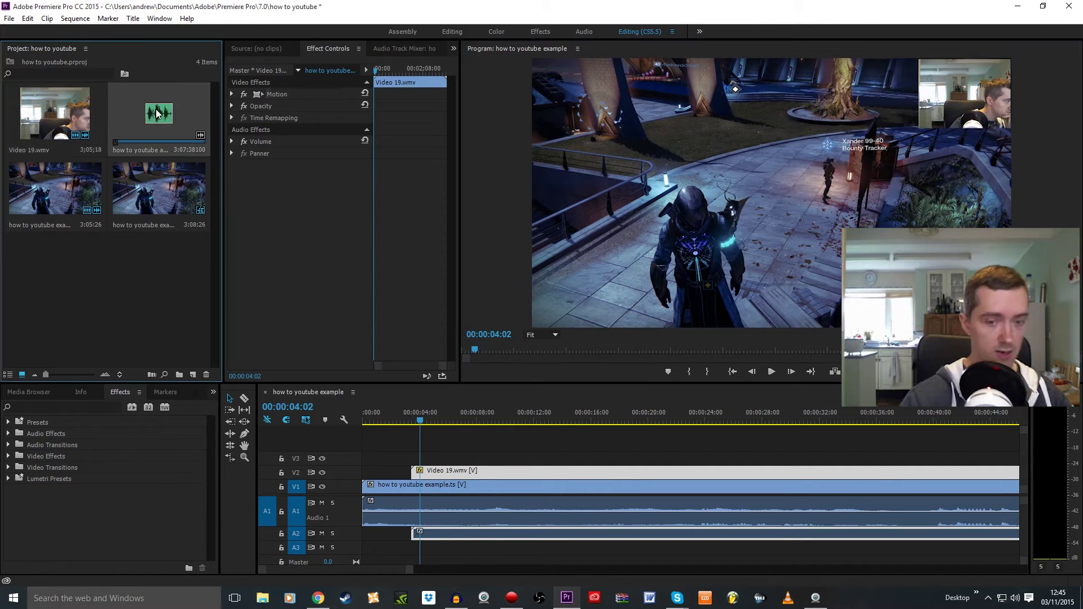
Place the mic audio on track A3, enlarge the audio tracks, and shift it 25 frames earlier.
{"action": "left_click_drag", "start_coordinate": [346, 555], "coordinate": [346, 564]}
{"action": "left_click", "coordinate": [154, 112]}
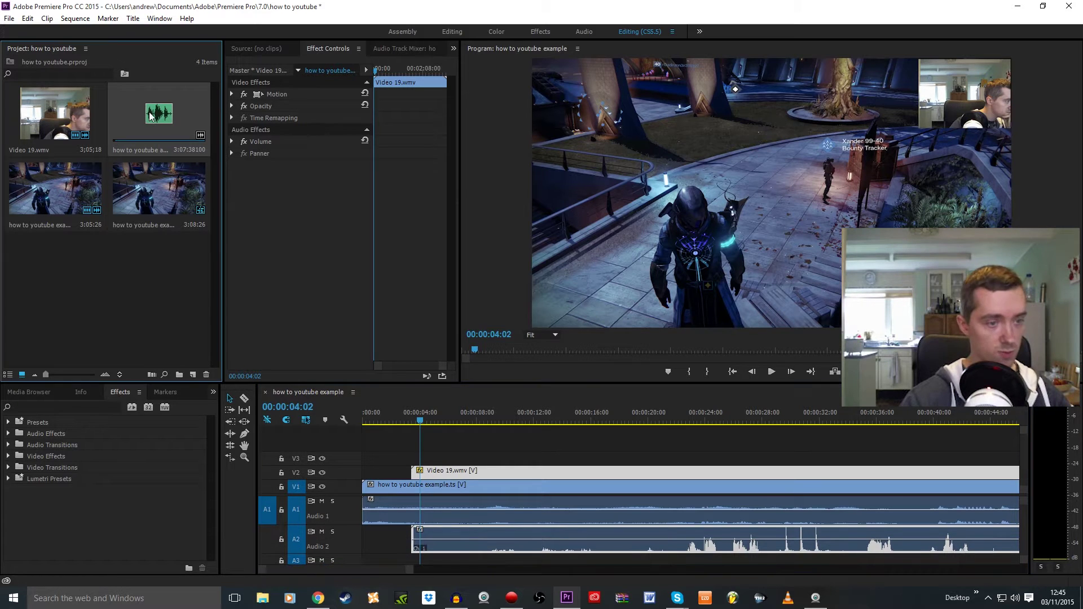
{"action": "left_click_drag", "start_coordinate": [153, 110], "coordinate": [416, 560]}
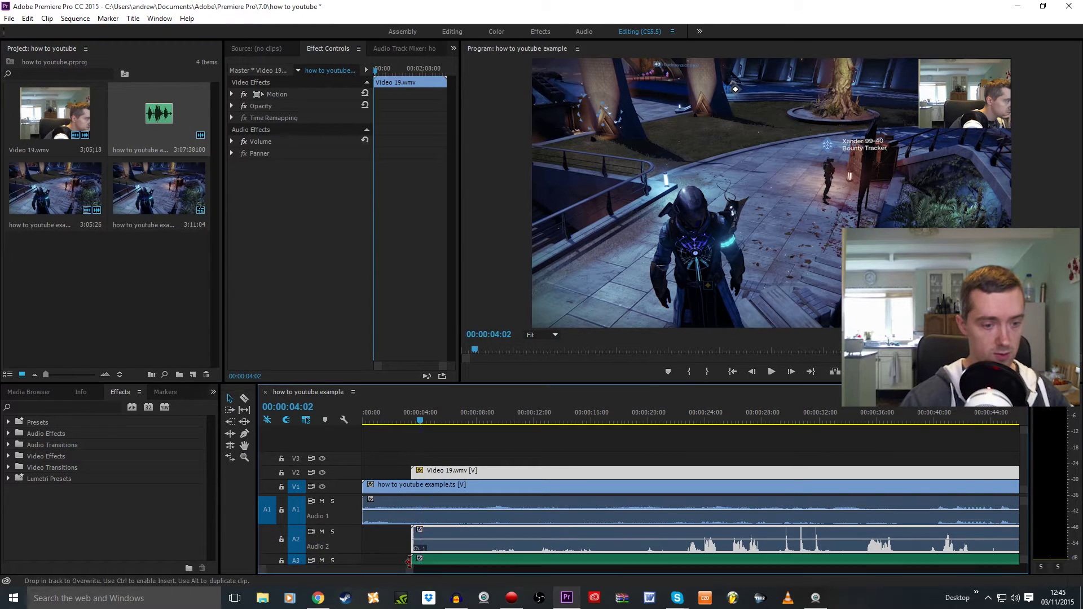
{"action": "left_click_drag", "start_coordinate": [1021, 522], "coordinate": [1022, 530]}
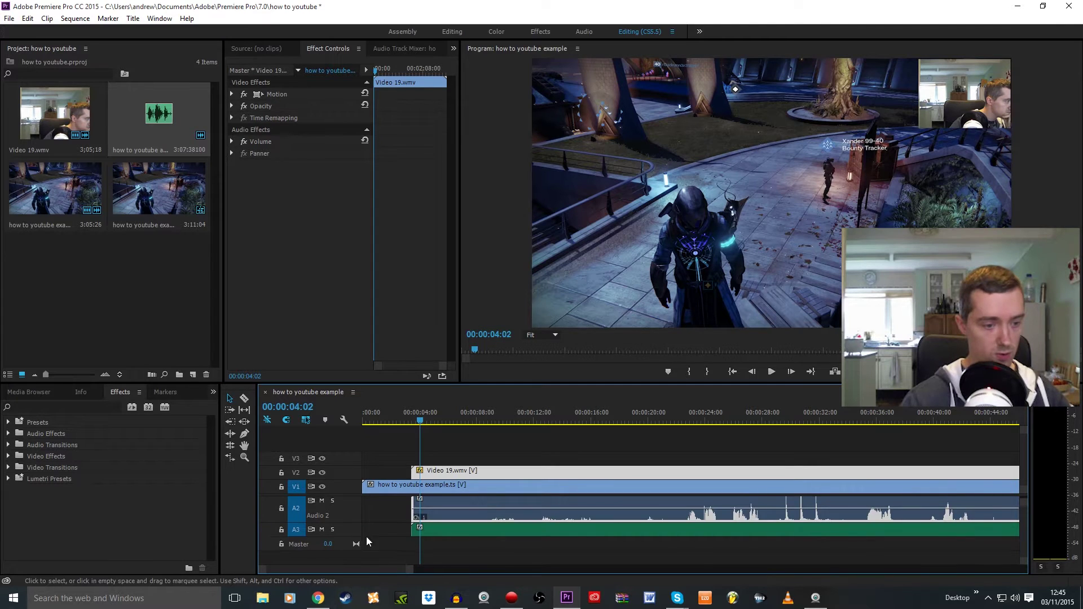
{"action": "left_click_drag", "start_coordinate": [347, 536], "coordinate": [346, 554]}
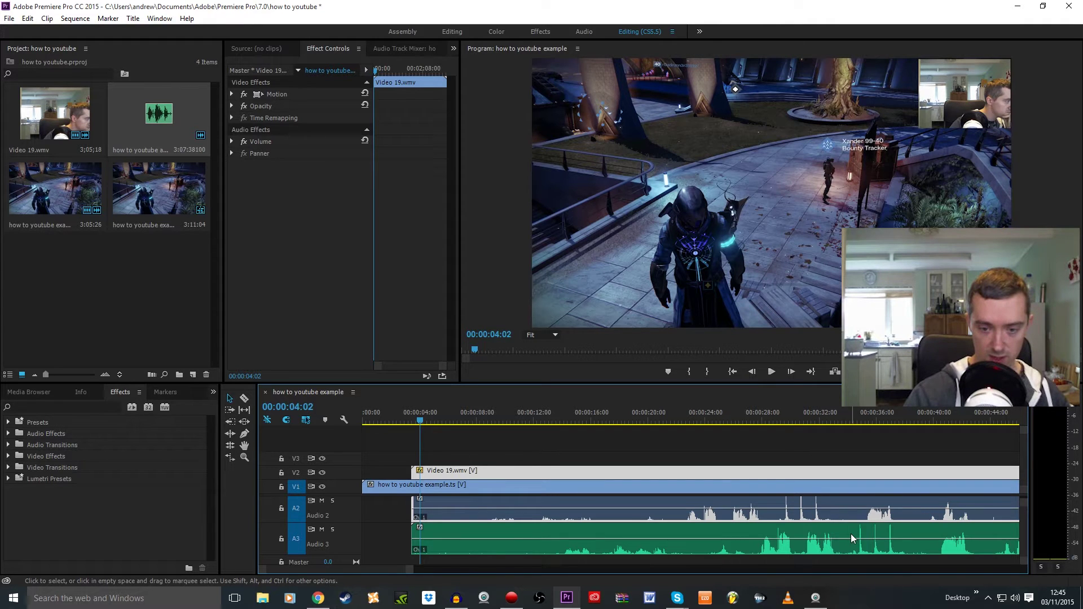
{"action": "left_click_drag", "start_coordinate": [851, 535], "coordinate": [807, 534]}
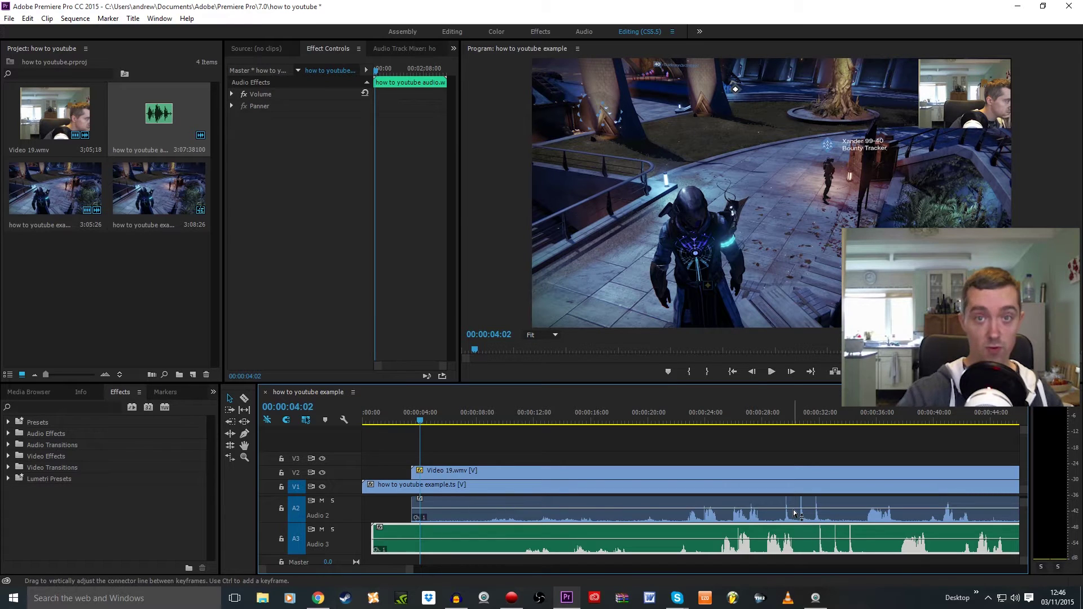
{"action": "mouse_move", "coordinate": [794, 513]}
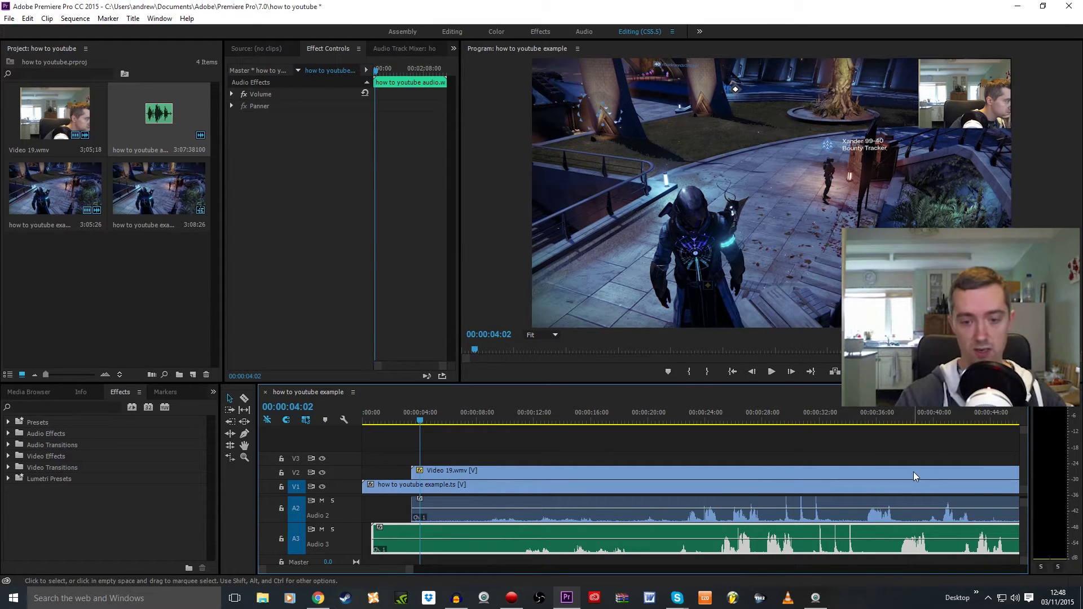
At 00:00:28:11, enlarge the webcam inset and centre it on the gameplay.
{"action": "left_click_drag", "start_coordinate": [592, 418], "coordinate": [767, 418]}
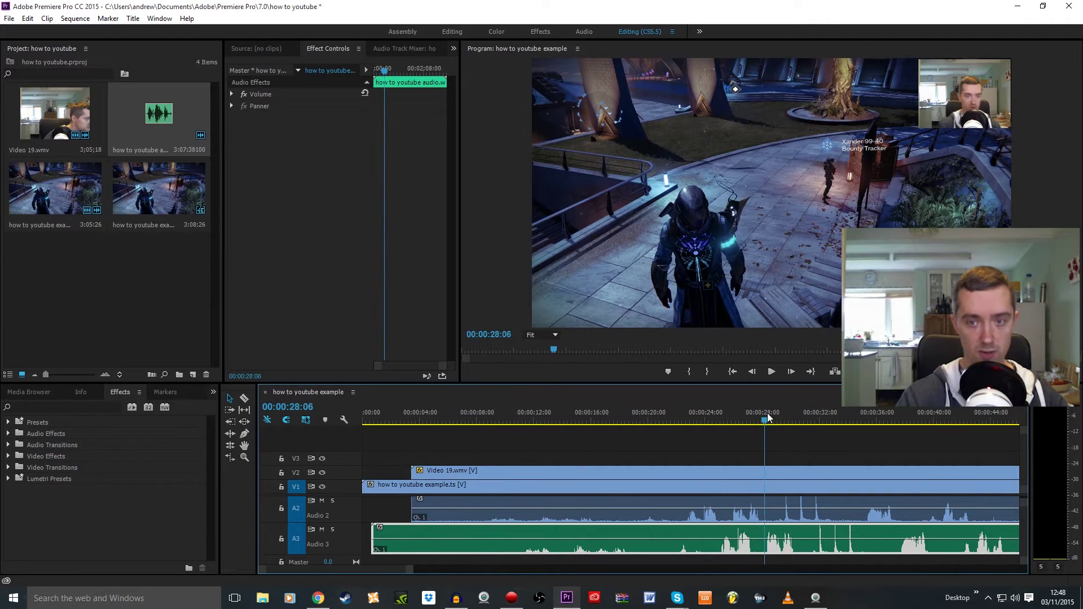
{"action": "left_click", "coordinate": [924, 127]}
{"action": "left_click_drag", "start_coordinate": [922, 129], "coordinate": [862, 172]}
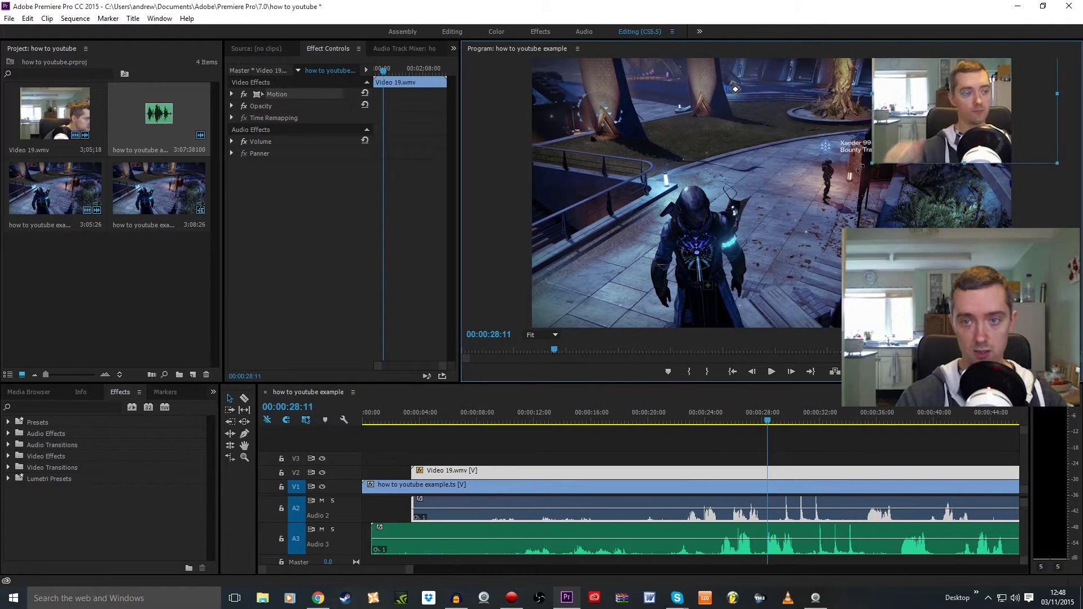
{"action": "left_click_drag", "start_coordinate": [921, 130], "coordinate": [761, 182]}
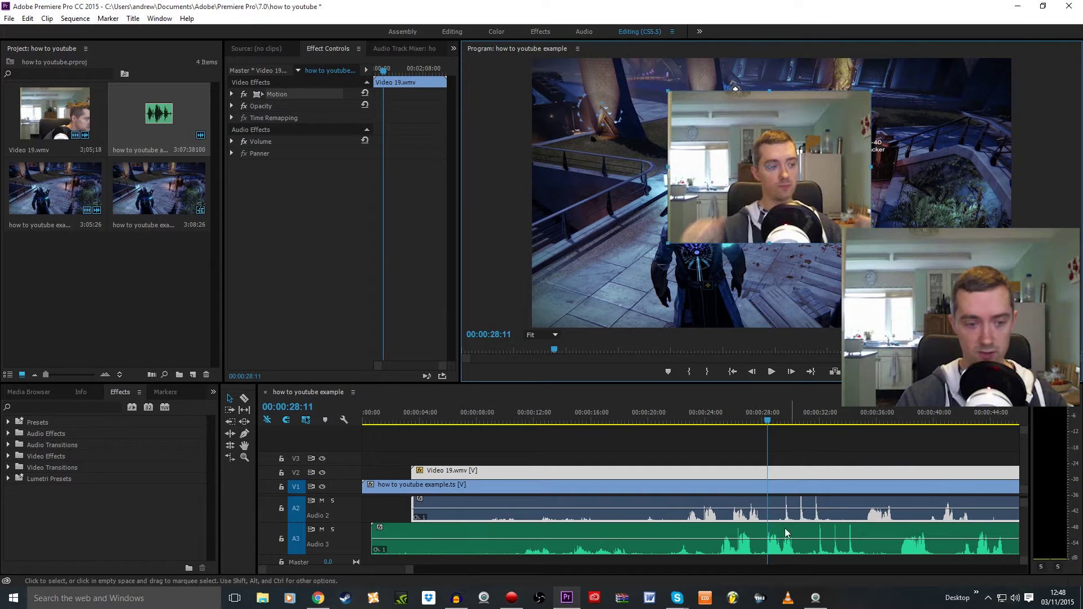
Nudge the mic audio clip on Audio 3 slightly later to line up its spikes.
{"action": "scroll", "coordinate": [544, 547], "scroll_direction": "down", "scroll_amount": 5}
{"action": "left_click", "coordinate": [558, 534]}
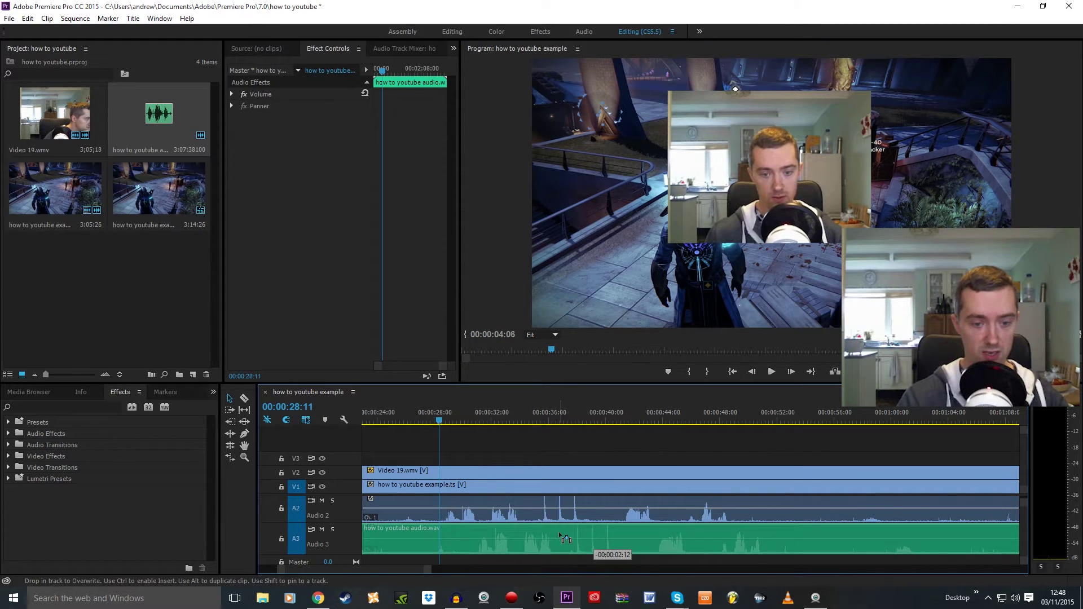
{"action": "left_click_drag", "start_coordinate": [560, 535], "coordinate": [570, 531]}
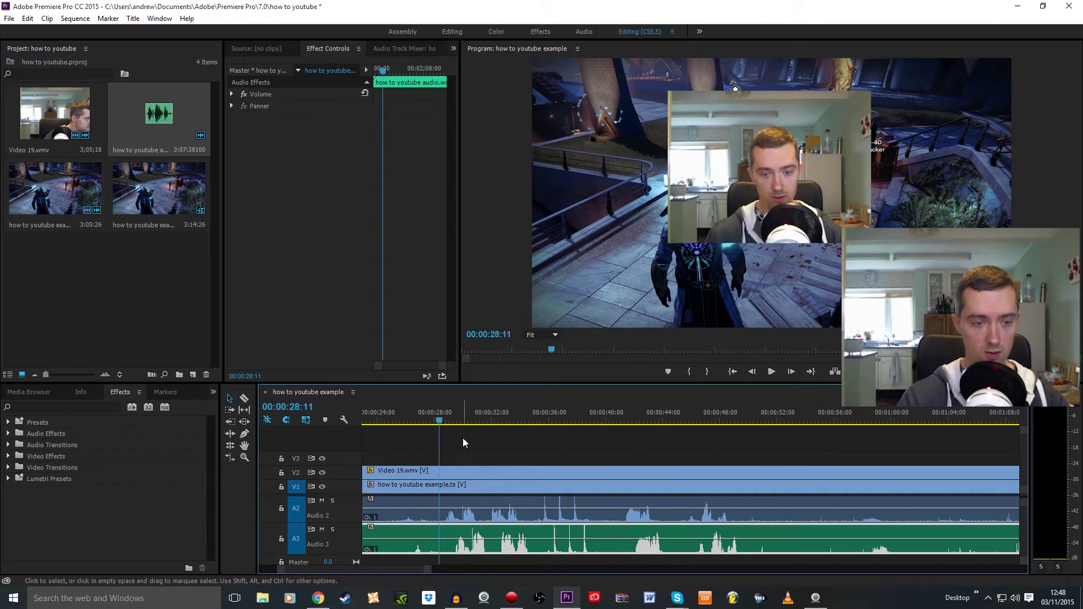
Play from around 00:00:35:04 and 00:00:28:14 to check the audio sync.
{"action": "left_click_drag", "start_coordinate": [440, 424], "coordinate": [507, 420]}
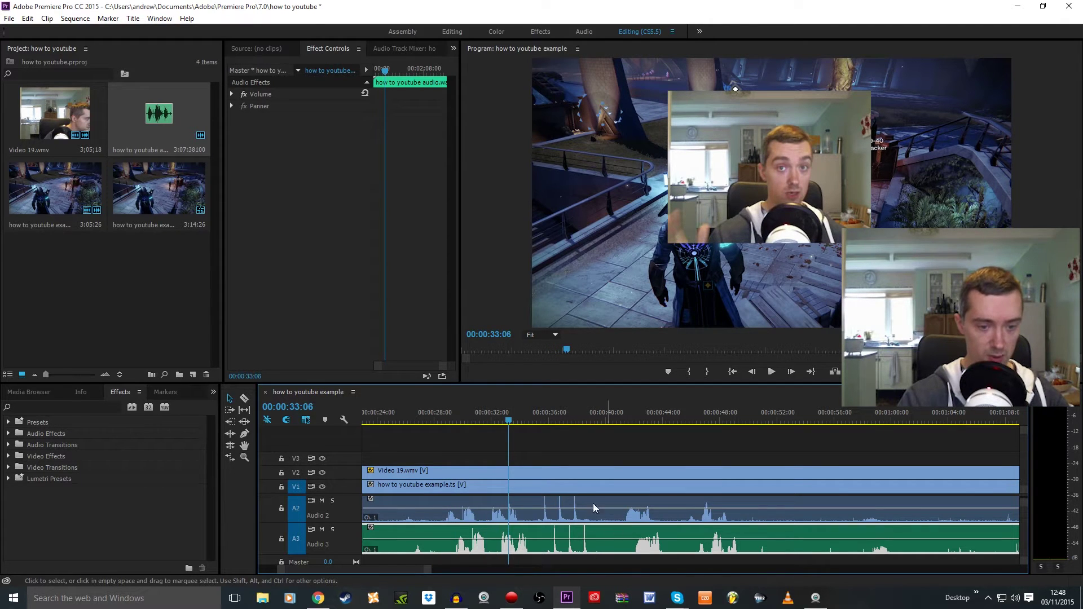
{"action": "left_click_drag", "start_coordinate": [507, 424], "coordinate": [536, 425]}
{"action": "key", "text": "space"}
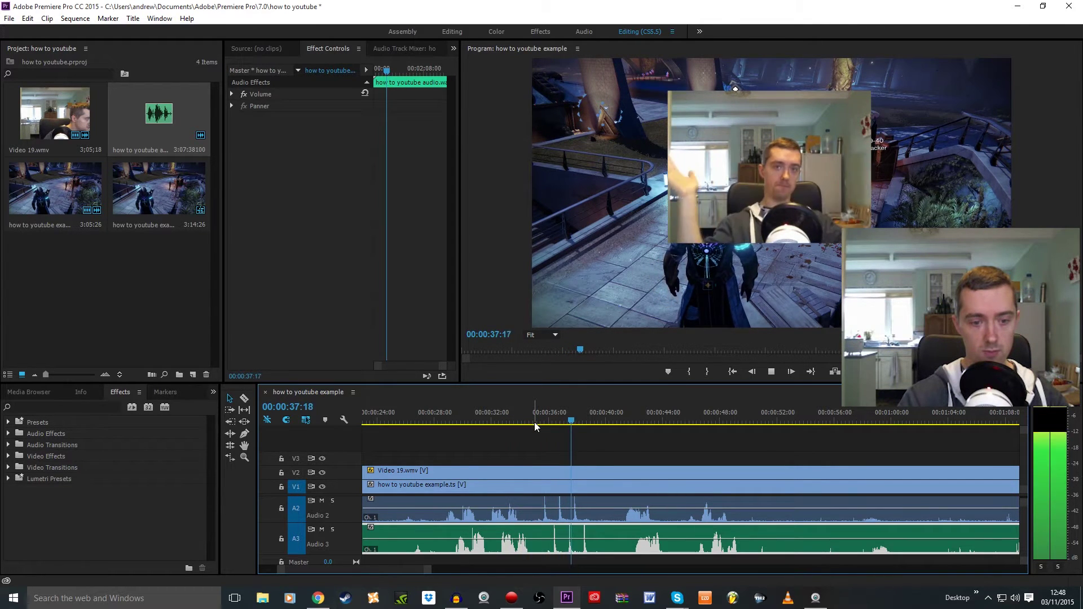
{"action": "key", "text": "space"}
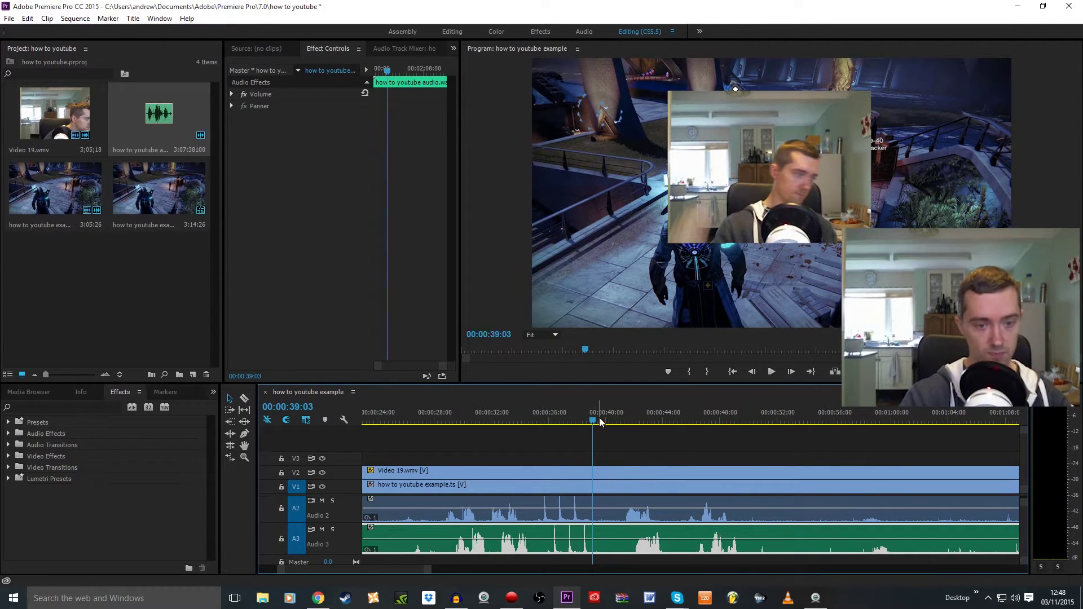
{"action": "left_click_drag", "start_coordinate": [593, 424], "coordinate": [441, 424]}
{"action": "key", "text": "space"}
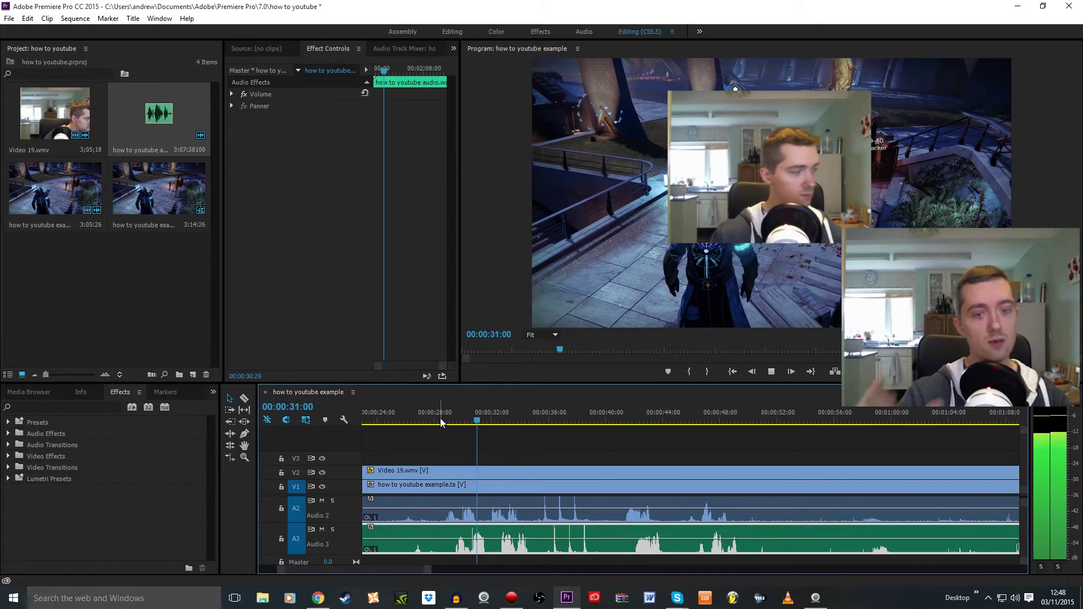
{"action": "key", "text": "space"}
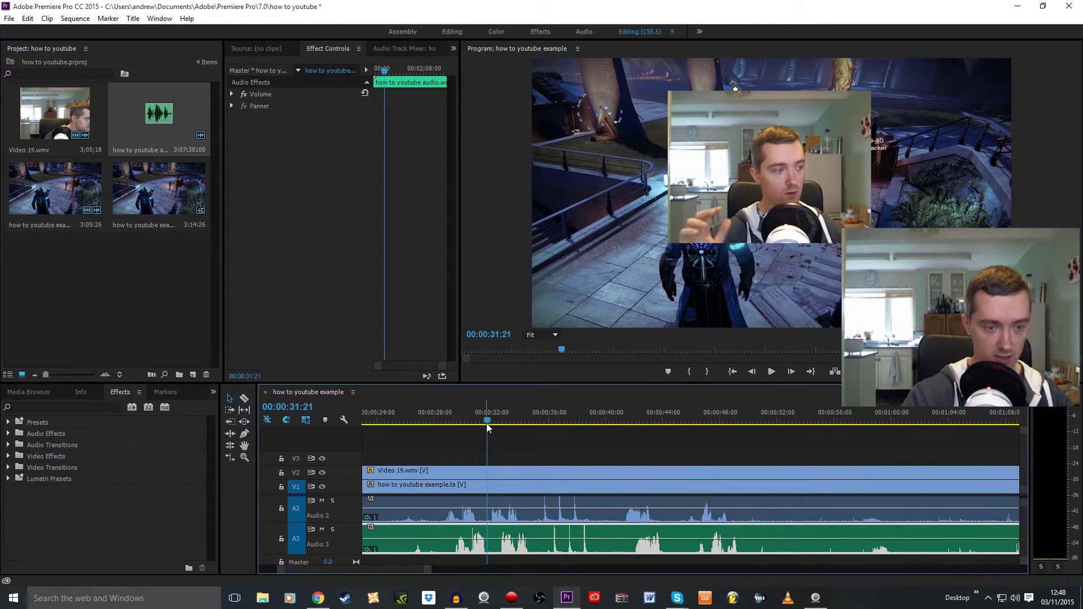
{"action": "left_click_drag", "start_coordinate": [486, 423], "coordinate": [492, 427]}
Shift the Audio 3 mic clip several frames earlier, one frame at a time with Alt+Left.
{"action": "scroll", "coordinate": [551, 535], "scroll_direction": "up", "scroll_amount": 2}
{"action": "key", "text": "Left"}
{"action": "key", "text": "alt+Left"}
{"action": "key", "text": "alt+Left"}
{"action": "key", "text": "alt+Left"}
{"action": "key", "text": "alt+Left"}
{"action": "key", "text": "alt+Left"}
{"action": "key", "text": "alt+Left"}
{"action": "key", "text": "alt+Left"}
{"action": "key", "text": "alt+Left"}
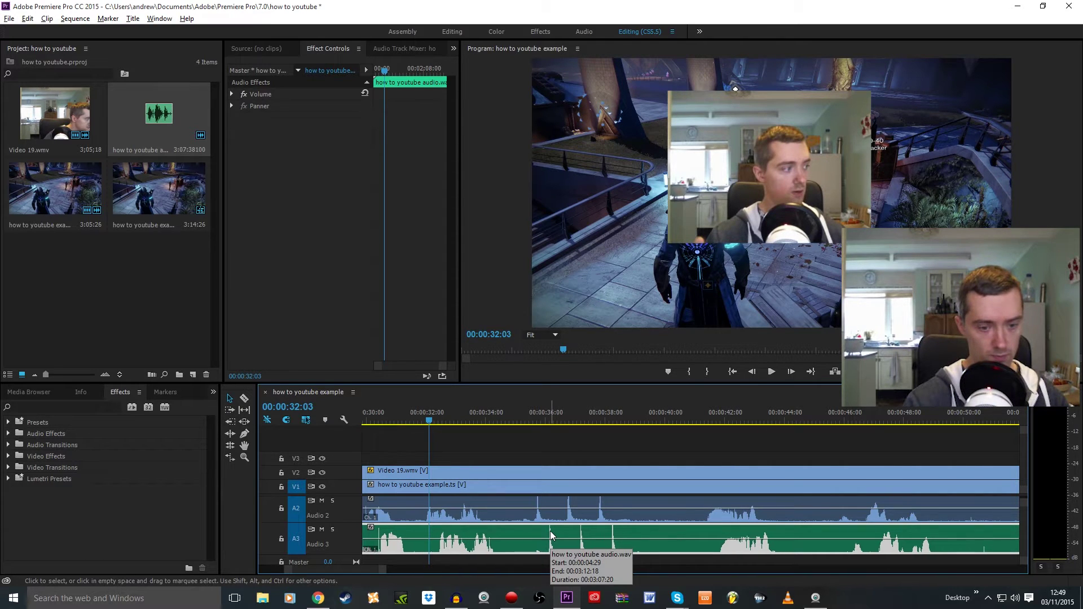
{"action": "key", "text": "alt+Left"}
{"action": "key", "text": "alt+Left"}
{"action": "key", "text": "alt+Left"}
{"action": "key", "text": "alt+Left"}
{"action": "key", "text": "alt+Left"}
{"action": "key", "text": "alt+Left"}
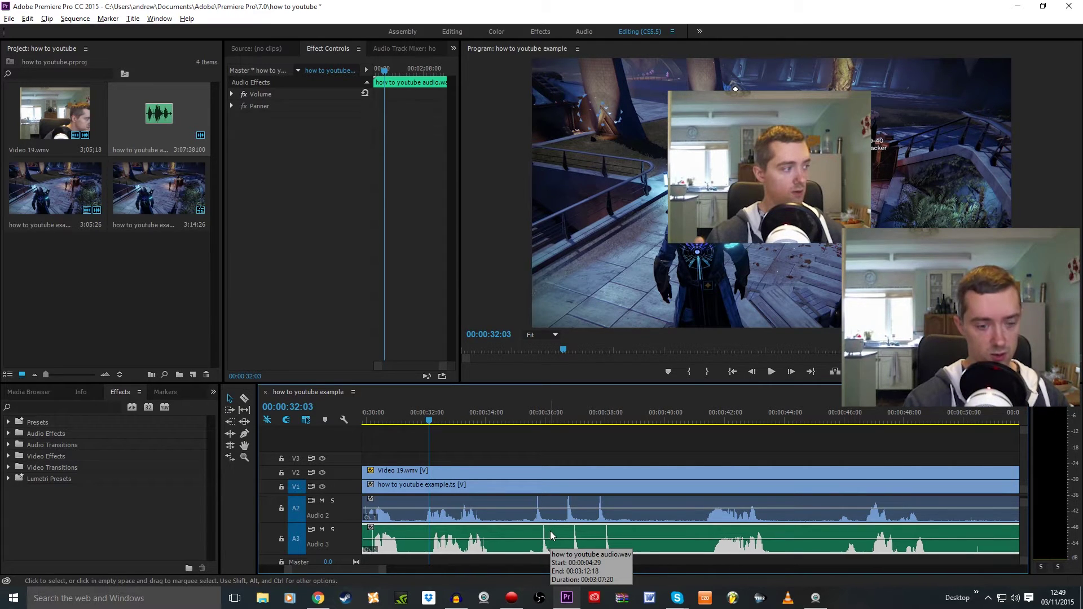
{"action": "key", "text": "alt+Left"}
{"action": "key", "text": "alt+Left"}
{"action": "key", "text": "alt+Left"}
{"action": "key", "text": "alt+Left"}
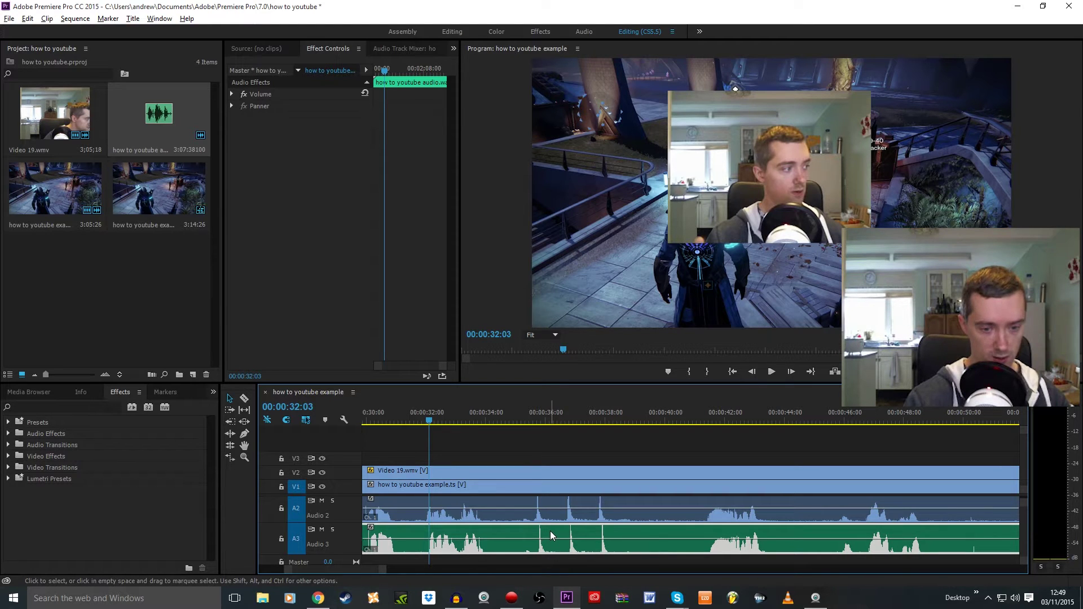
{"action": "key", "text": "alt+Left"}
{"action": "scroll", "coordinate": [549, 530], "scroll_direction": "up", "scroll_amount": 2}
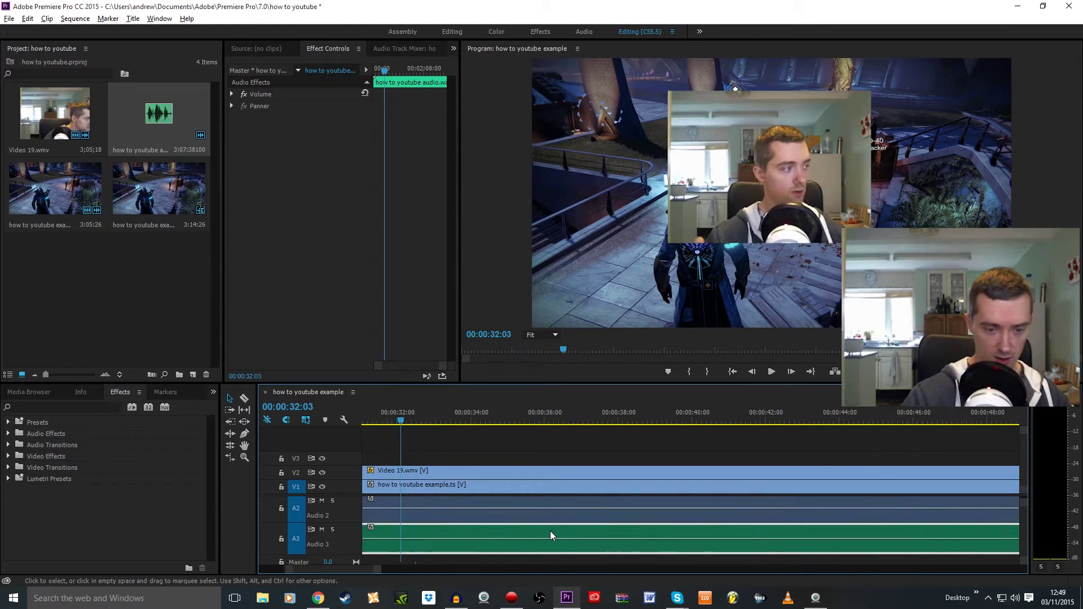
{"action": "key", "text": "alt+Left"}
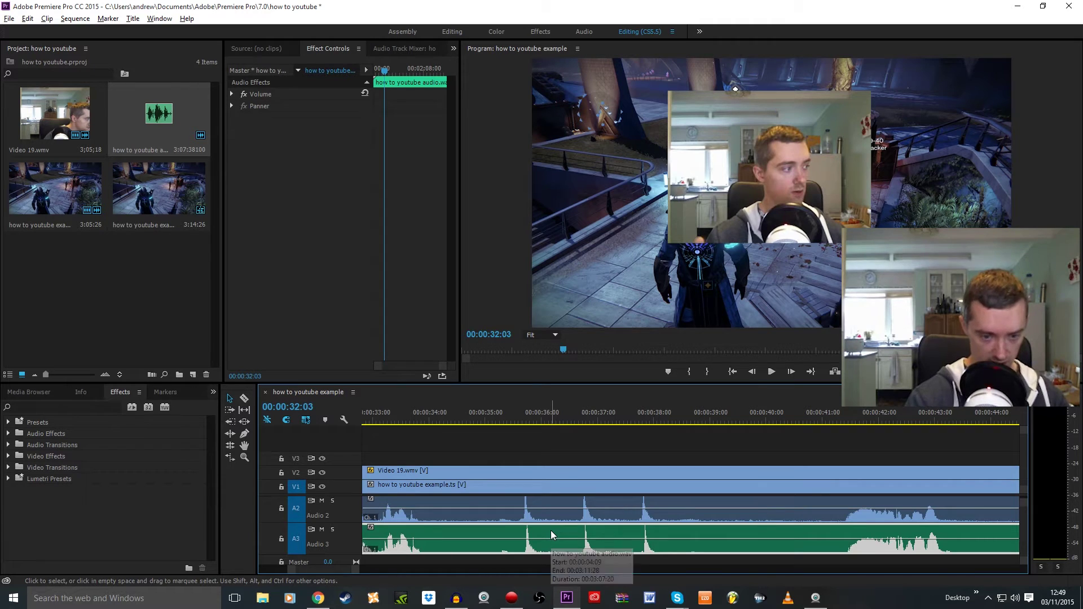
Play back from around 00:00:35:10 repeatedly to verify the audio sync.
{"action": "left_click", "coordinate": [513, 408]}
{"action": "key", "text": "space"}
{"action": "key", "text": "space"}
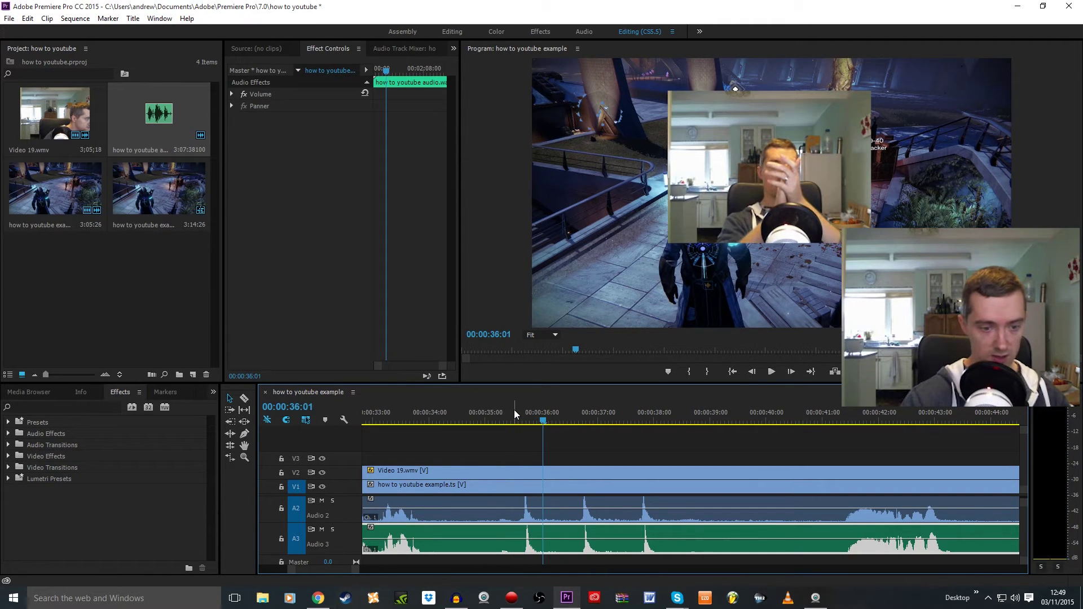
{"action": "key", "text": "space"}
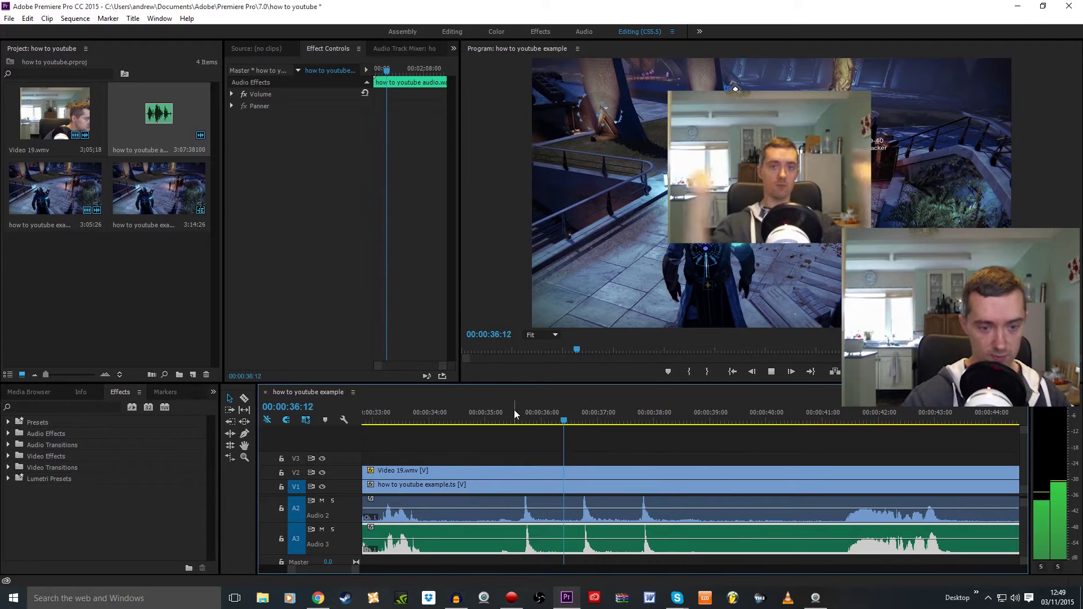
{"action": "key", "text": "space"}
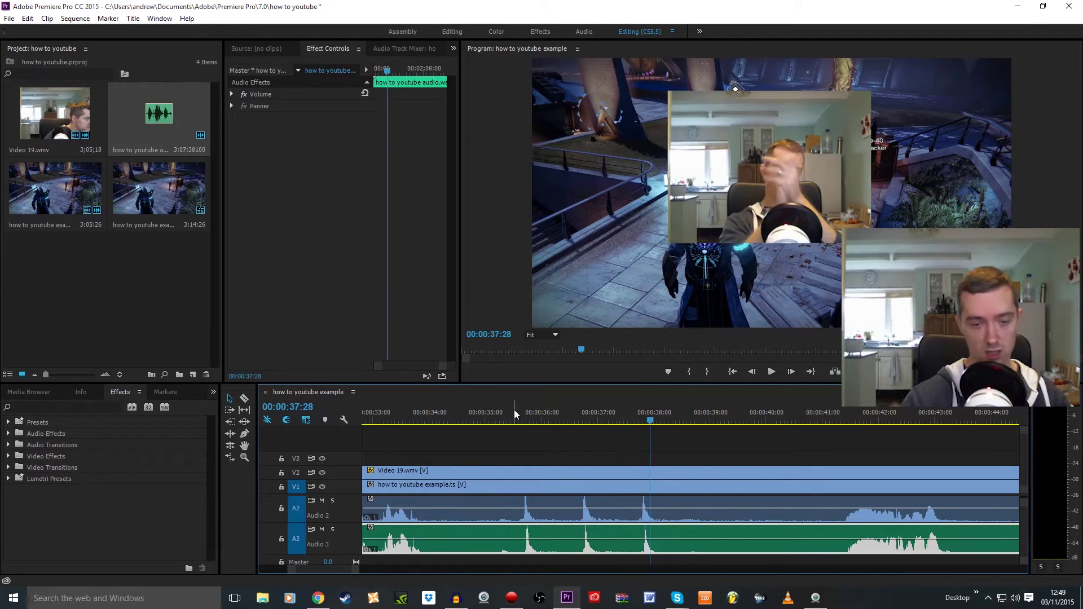
{"action": "left_click_drag", "start_coordinate": [507, 421], "coordinate": [490, 423]}
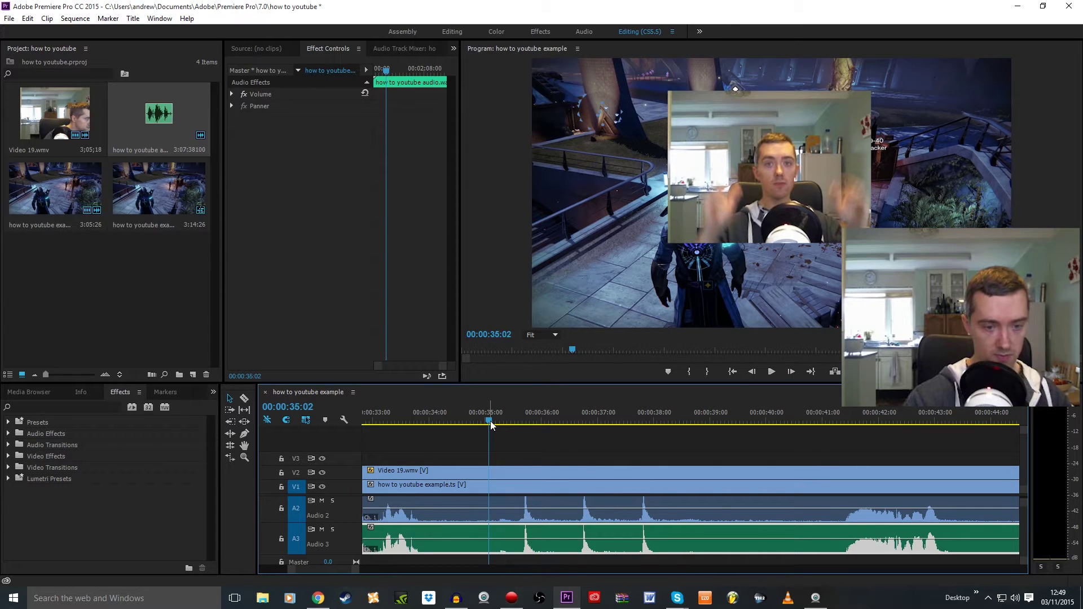
{"action": "key", "text": "space"}
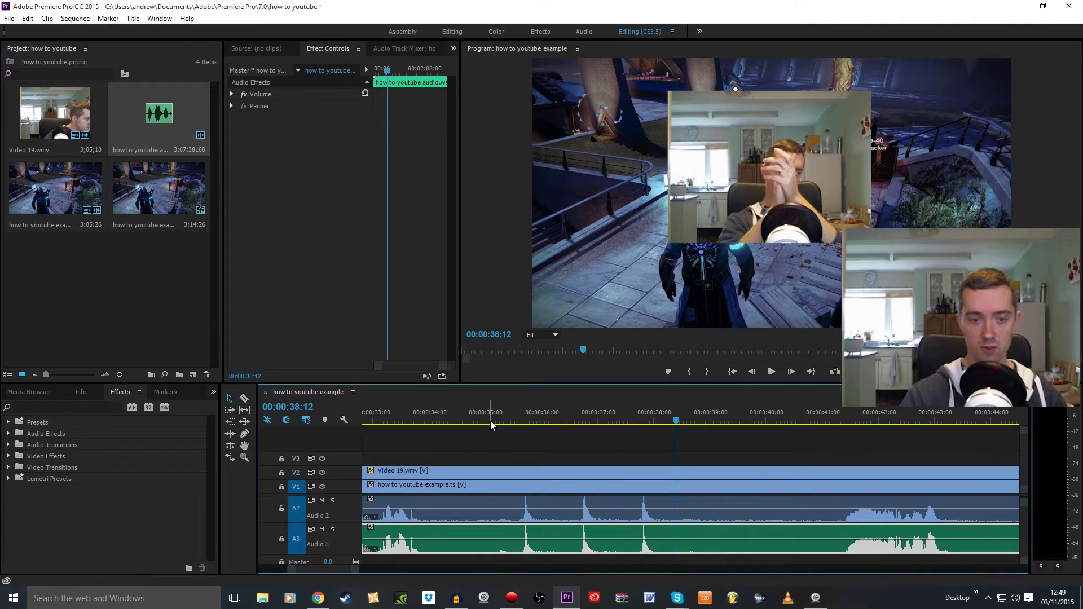
{"action": "left_click_drag", "start_coordinate": [493, 420], "coordinate": [504, 414]}
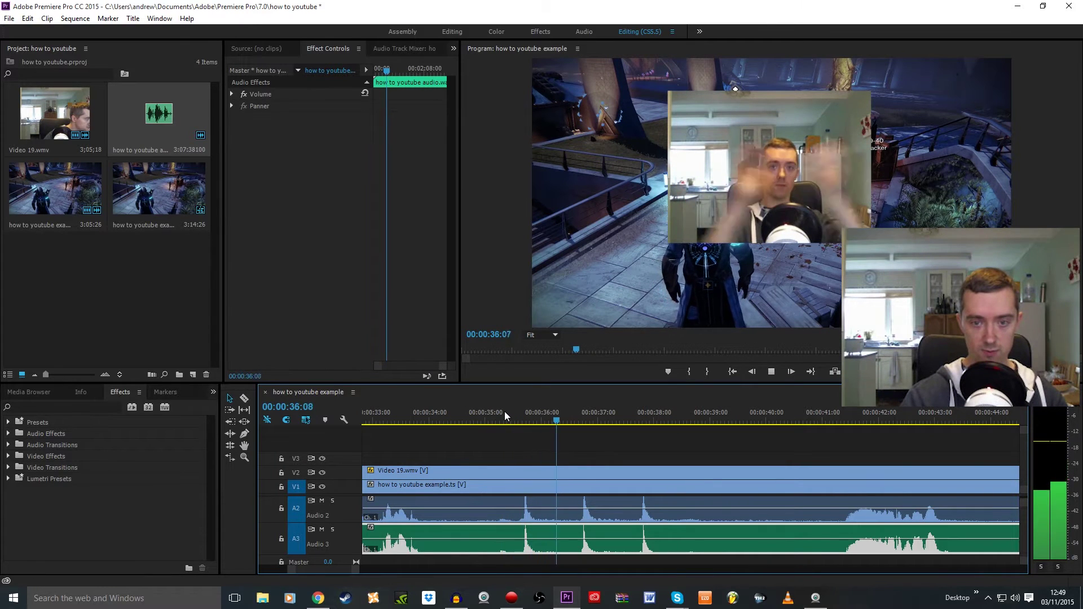
{"action": "key", "text": "space"}
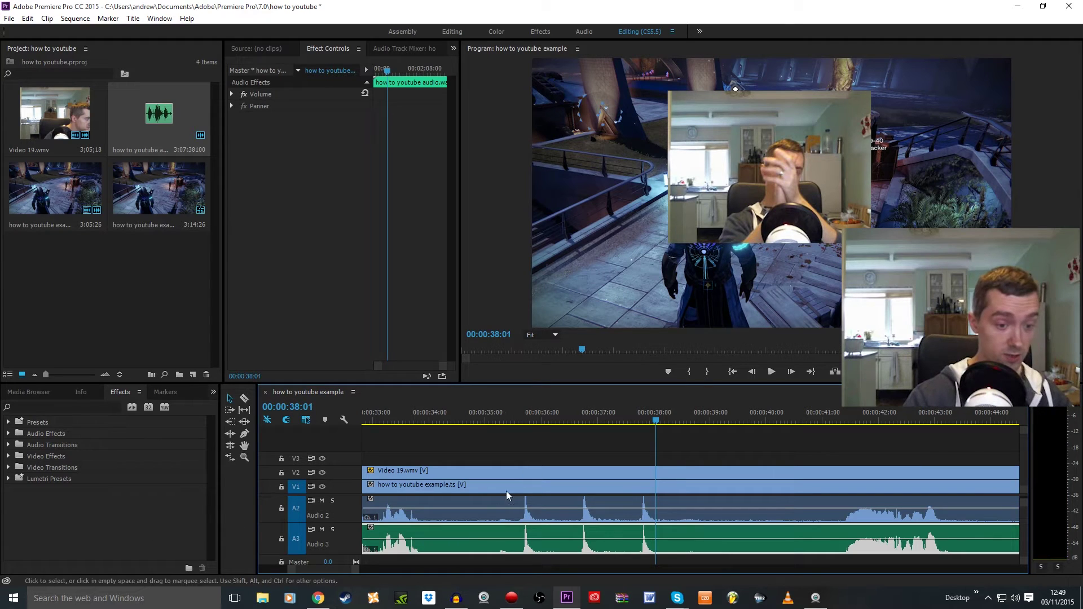
{"action": "left_click", "coordinate": [497, 505]}
{"action": "left_click_drag", "start_coordinate": [655, 422], "coordinate": [503, 423]}
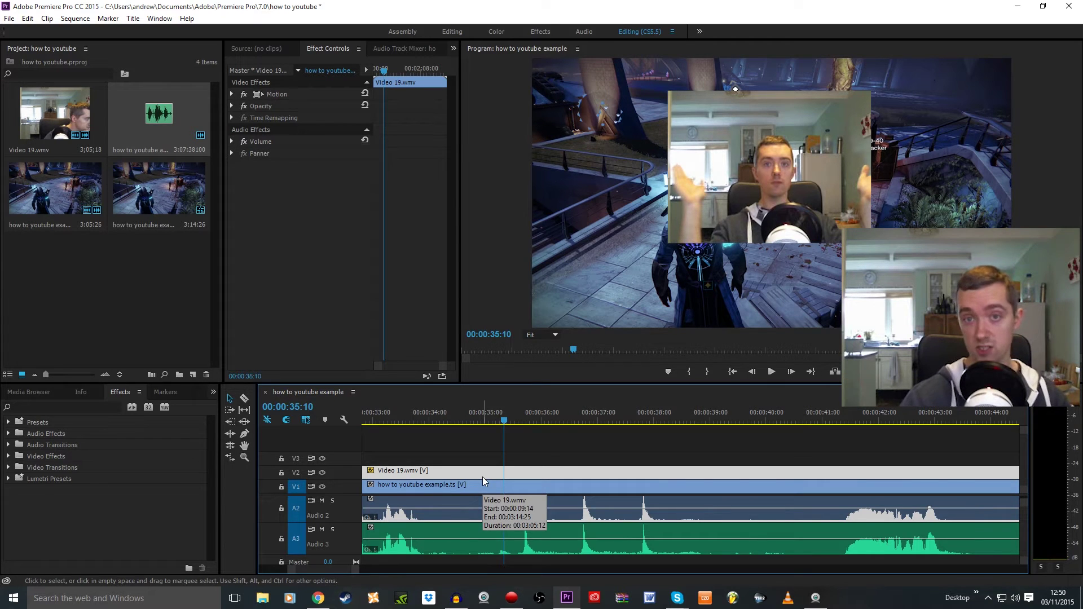
Trim the mic audio's in point so it starts with the Video 19.wmv clip.
{"action": "scroll", "coordinate": [564, 529], "scroll_direction": "up", "scroll_amount": 3}
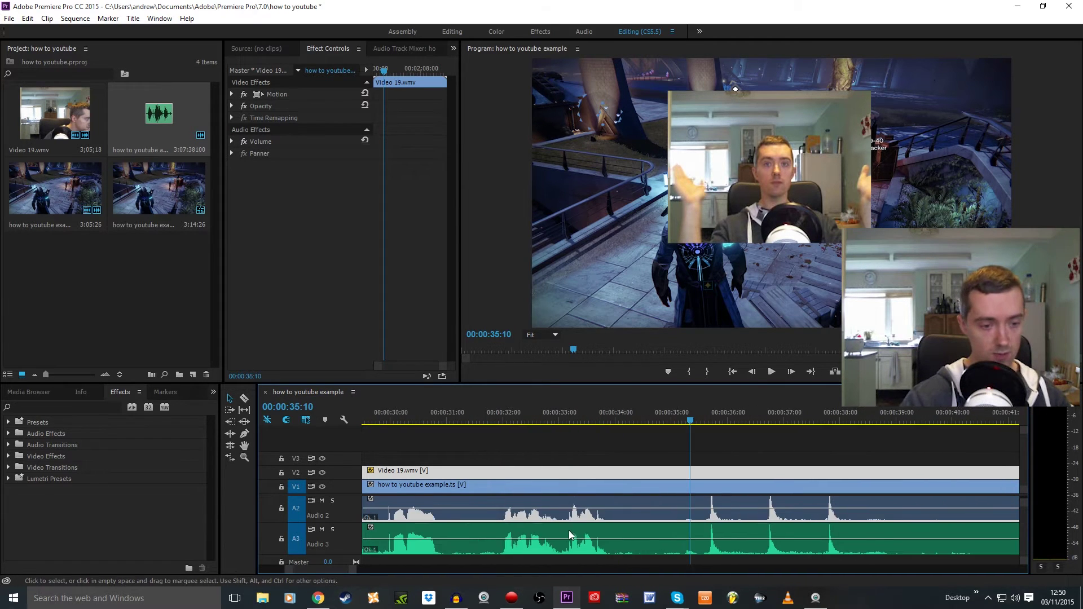
{"action": "scroll", "coordinate": [505, 514], "scroll_direction": "down", "scroll_amount": 5}
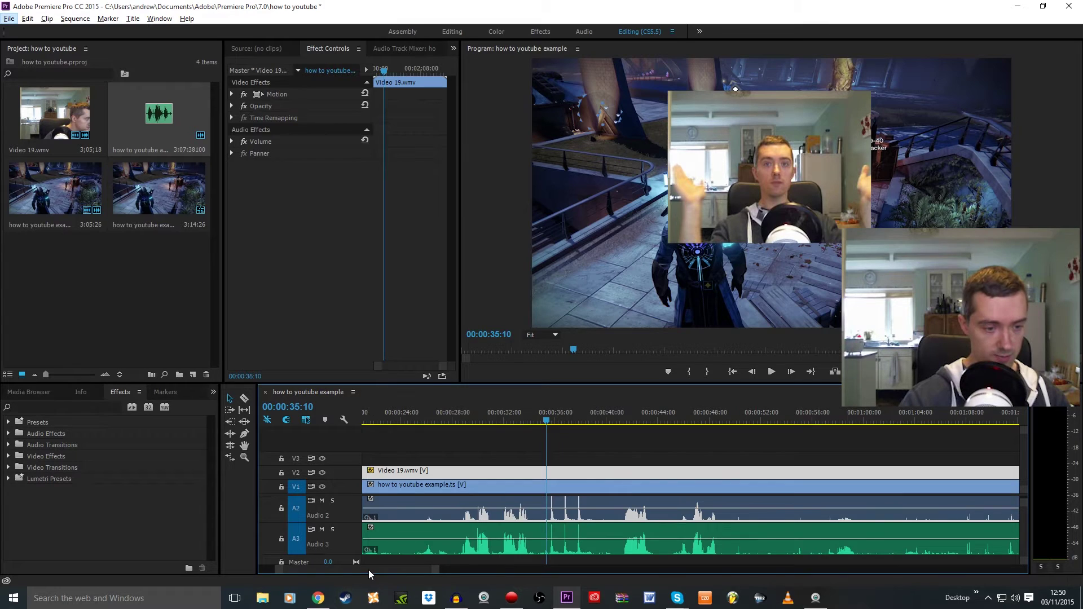
{"action": "scroll", "coordinate": [369, 570], "scroll_direction": "up", "scroll_amount": 5}
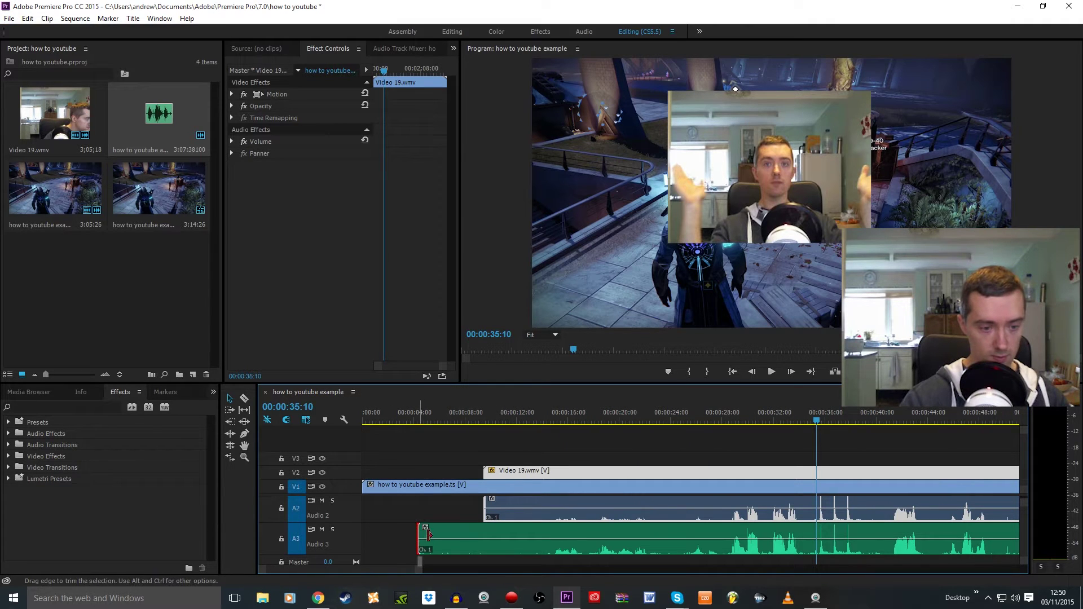
{"action": "left_click_drag", "start_coordinate": [426, 534], "coordinate": [483, 534]}
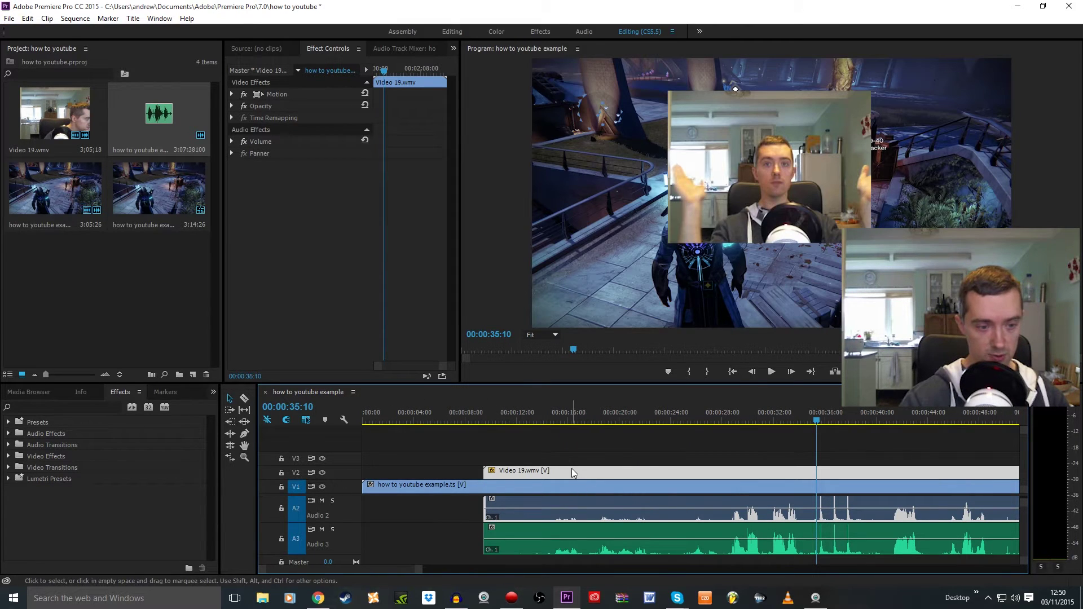
Unlink Video 19.wmv from its own audio and clear that webcam audio clip.
{"action": "right_click", "coordinate": [571, 470]}
{"action": "left_click", "coordinate": [601, 203]}
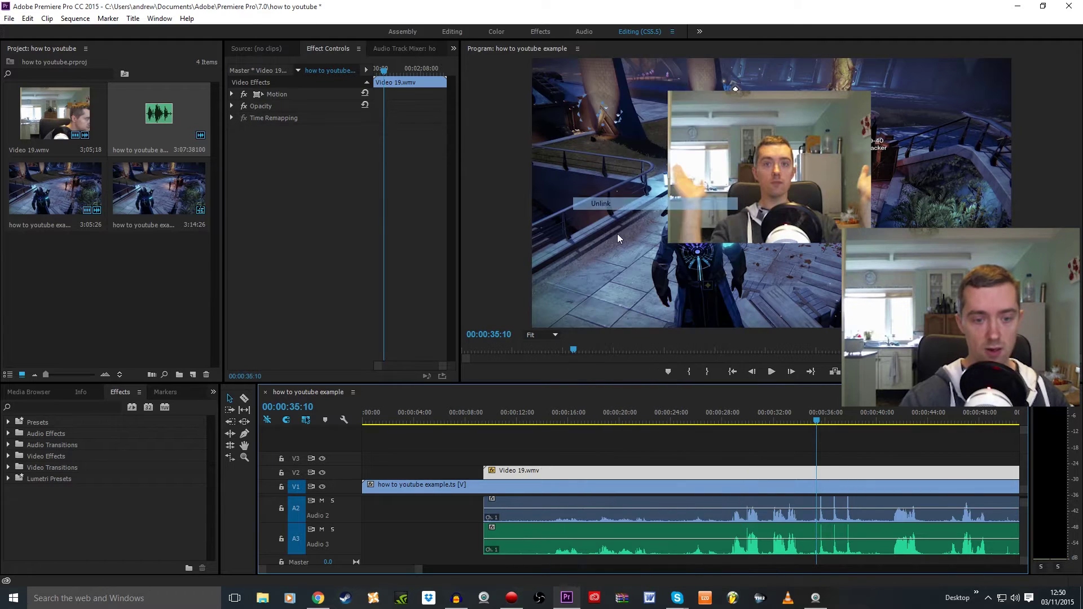
{"action": "right_click", "coordinate": [577, 496]}
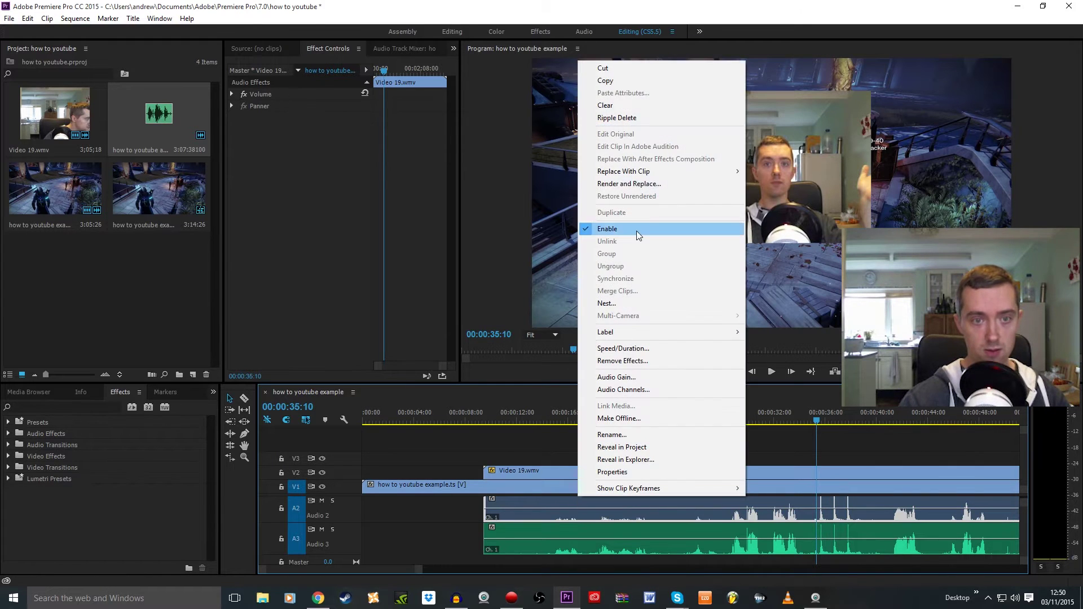
{"action": "left_click", "coordinate": [638, 106]}
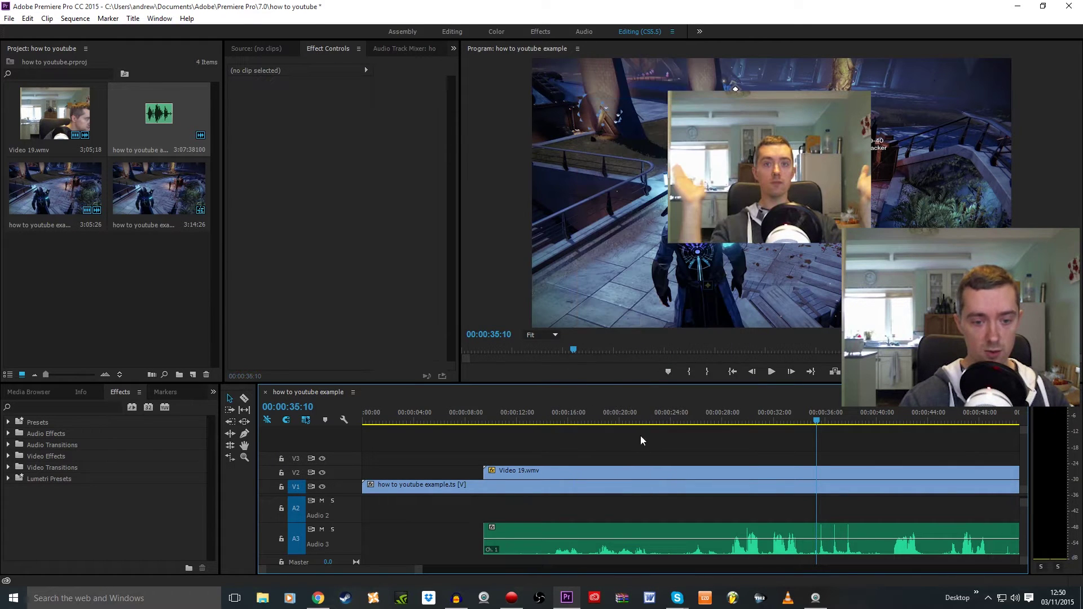
Link the Audio 3 mic clip to the Video 19.wmv clip.
{"action": "left_click", "coordinate": [624, 470]}
{"action": "left_click", "coordinate": [596, 527], "text": "shift"}
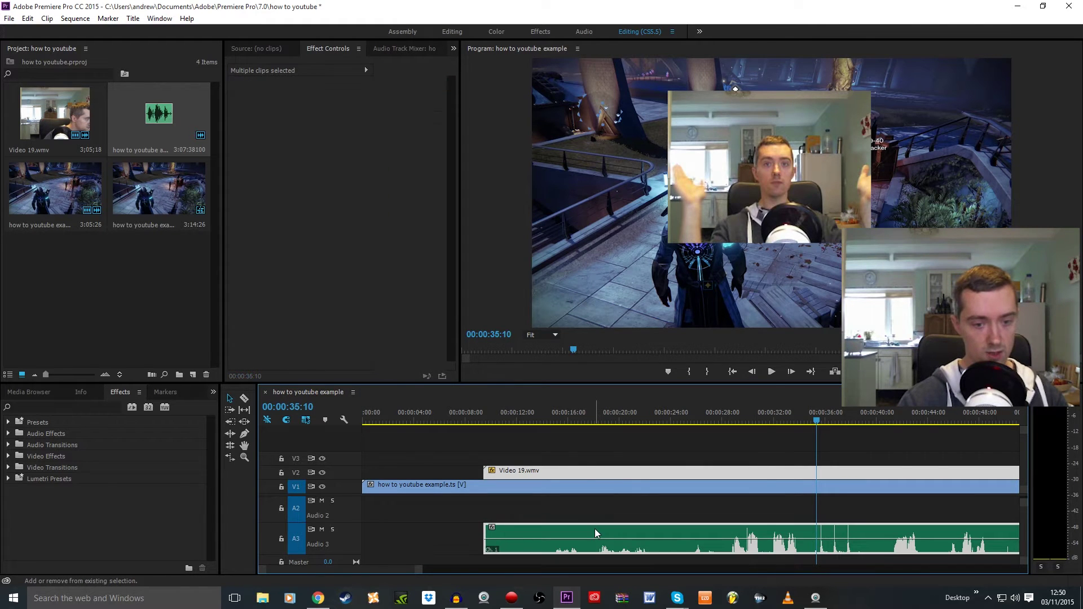
{"action": "right_click", "coordinate": [594, 529]}
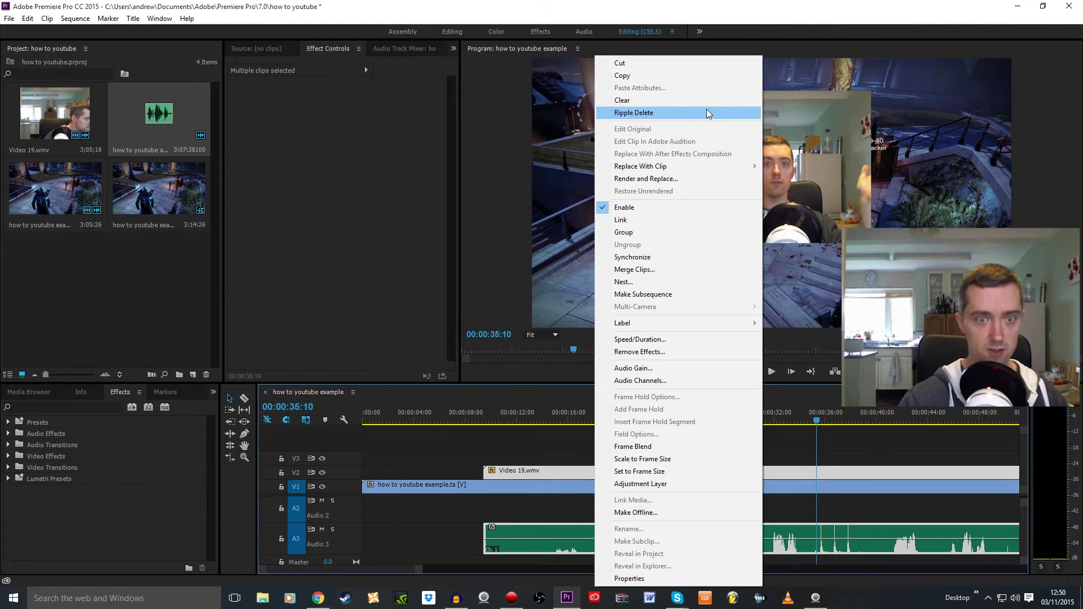
{"action": "left_click", "coordinate": [664, 219]}
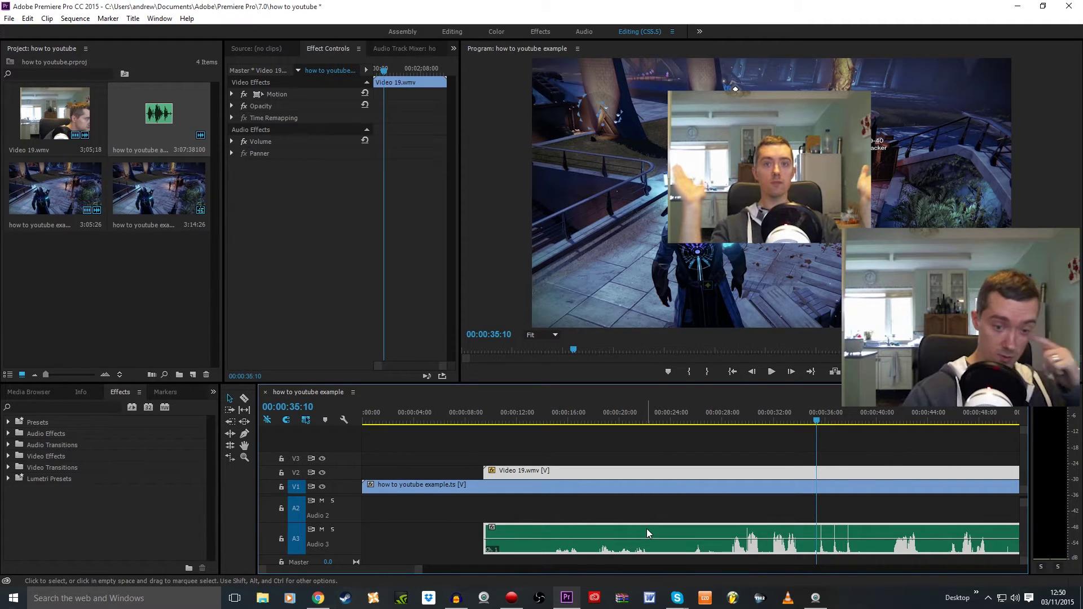
Move the linked mic audio up onto Audio 2 and save the project with Ctrl+S.
{"action": "left_click_drag", "start_coordinate": [646, 529], "coordinate": [649, 508]}
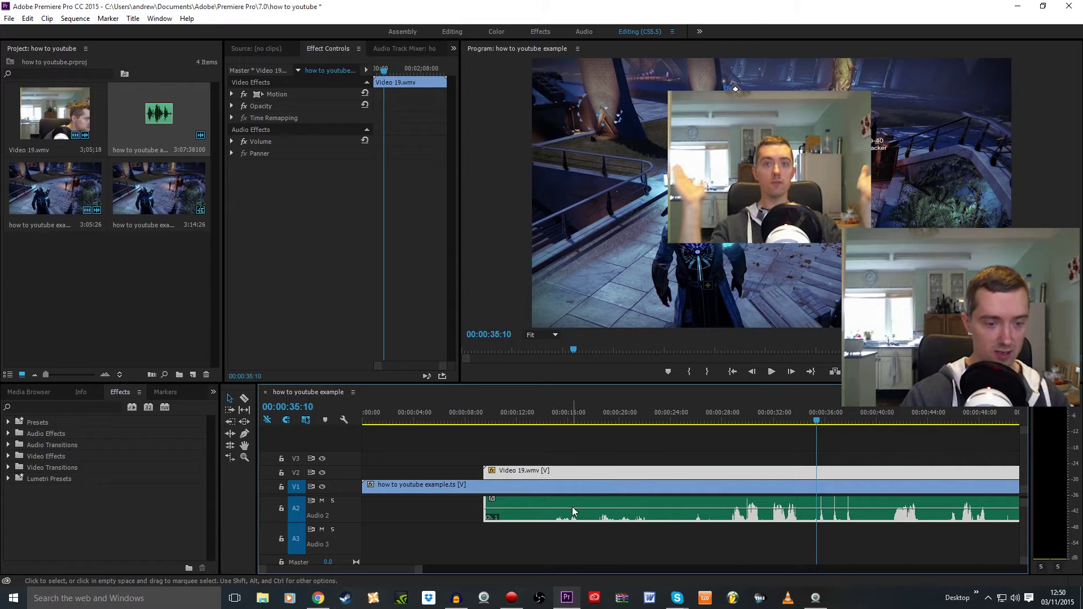
{"action": "left_click", "coordinate": [549, 486]}
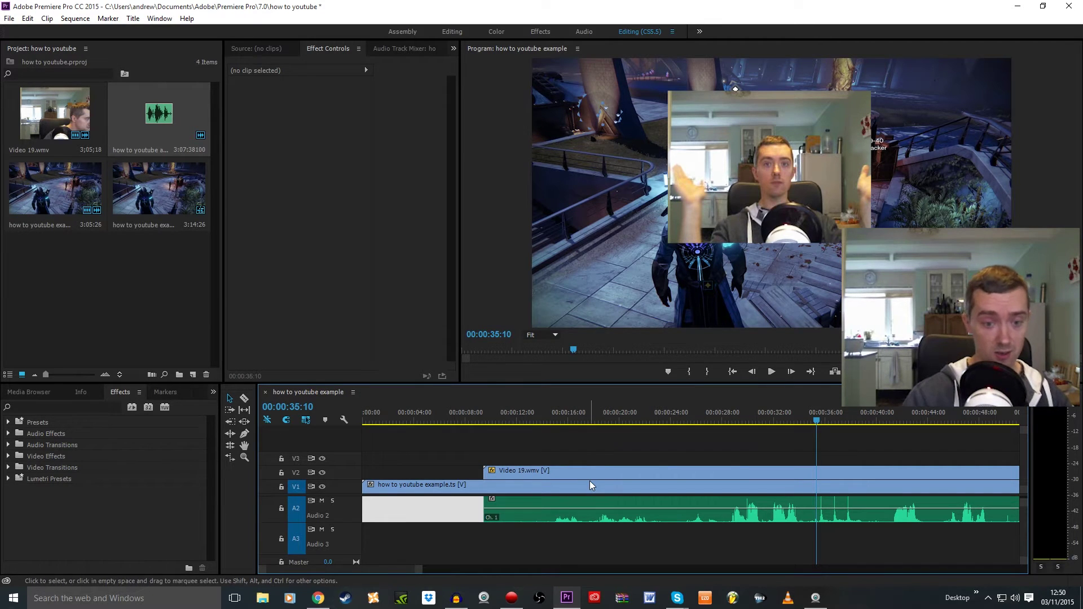
{"action": "key", "text": "ctrl+s"}
Open the Video 19.wmv clip's context menu and dismiss it without changes.
{"action": "left_click", "coordinate": [585, 503]}
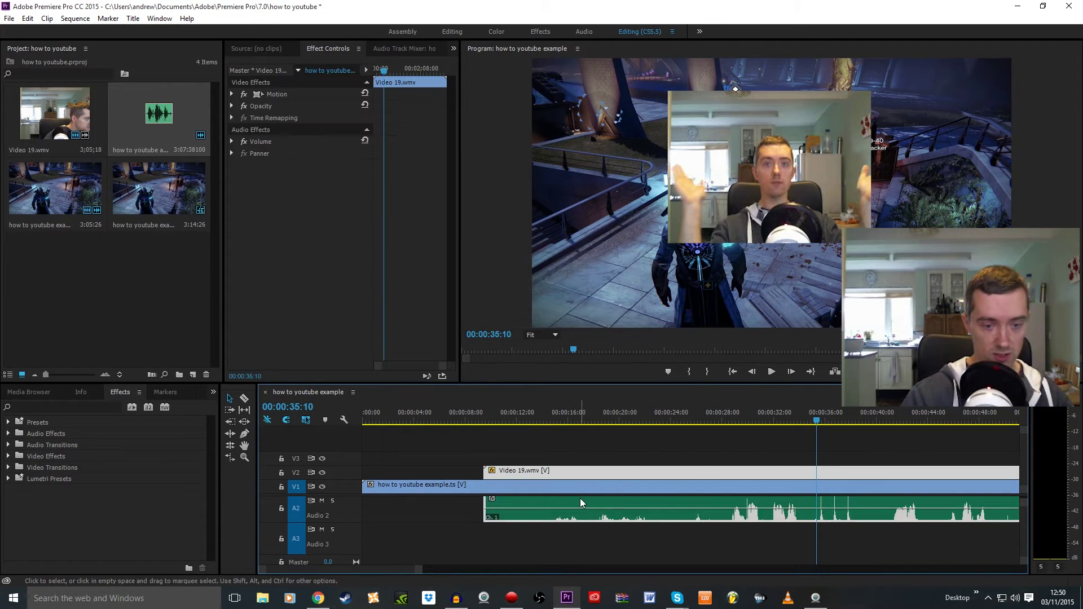
{"action": "right_click", "coordinate": [579, 499]}
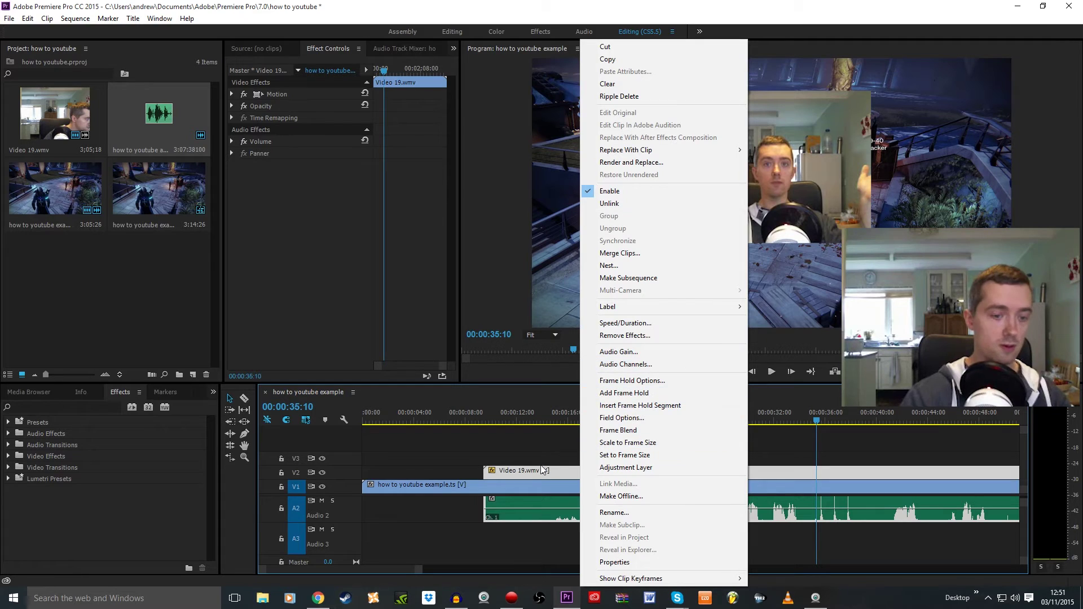
{"action": "left_click", "coordinate": [525, 504]}
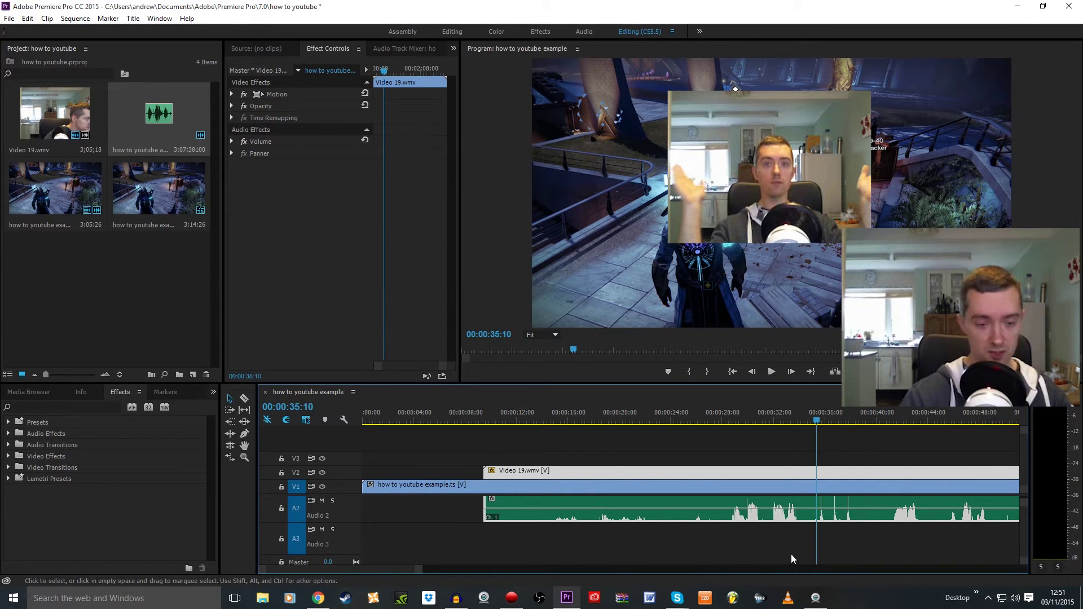
{"action": "left_click_drag", "start_coordinate": [368, 570], "coordinate": [393, 570]}
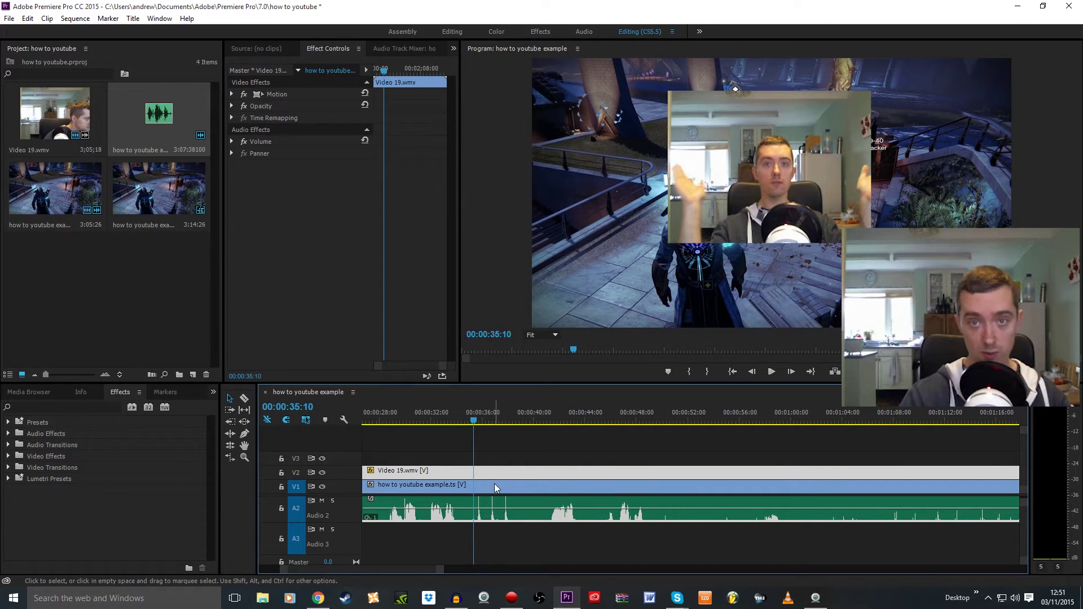
{"action": "key", "text": "space"}
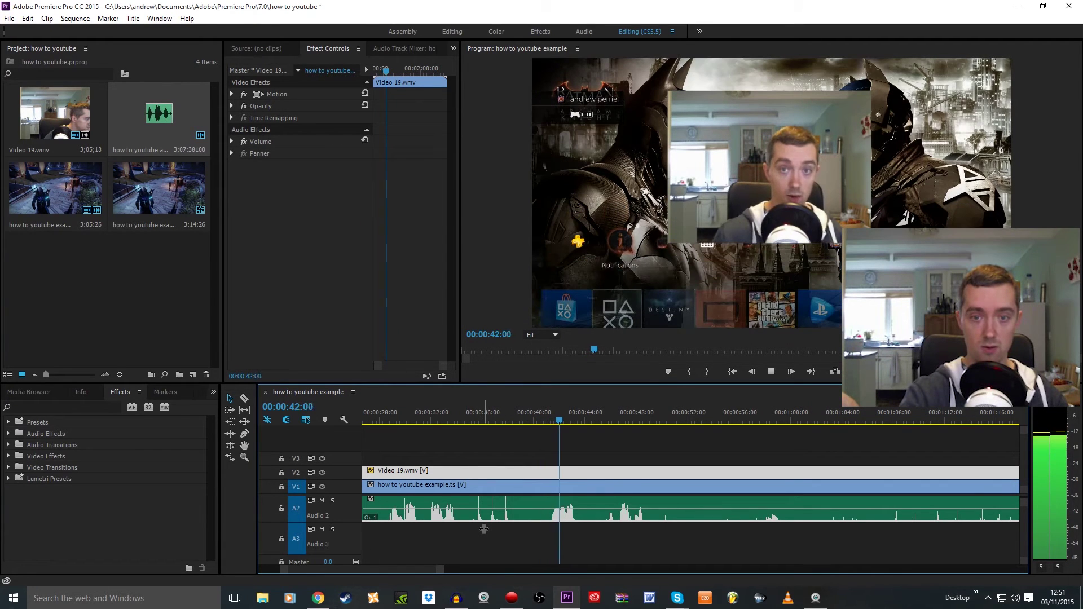
{"action": "key", "text": "space"}
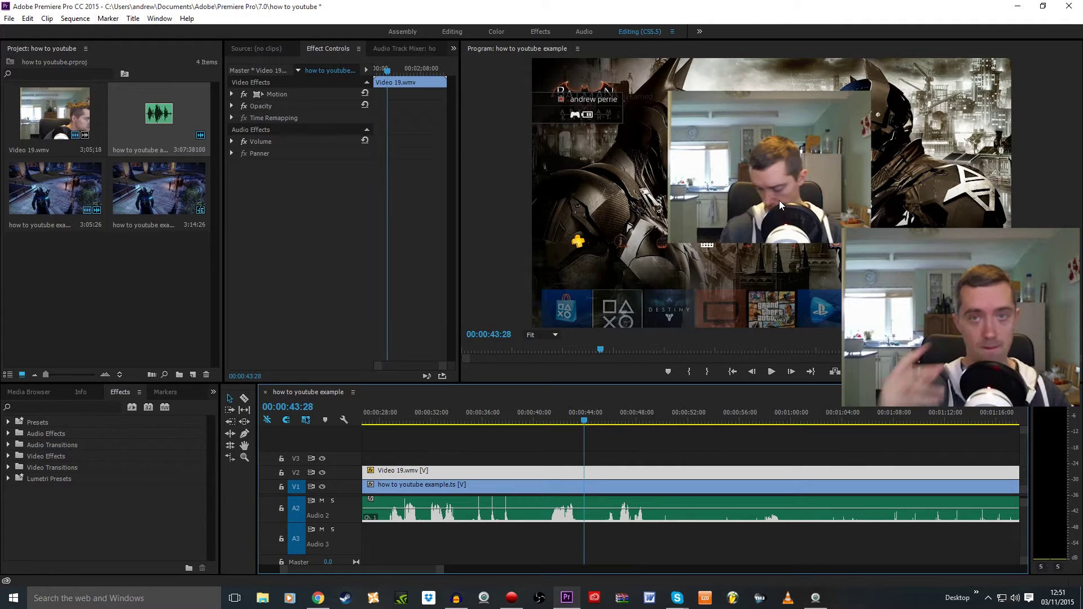
{"action": "left_click", "coordinate": [759, 175]}
Scale the Video 19.wmv inset down from its corner, settle it top-right, and play to check.
{"action": "left_click_drag", "start_coordinate": [759, 204], "coordinate": [842, 193]}
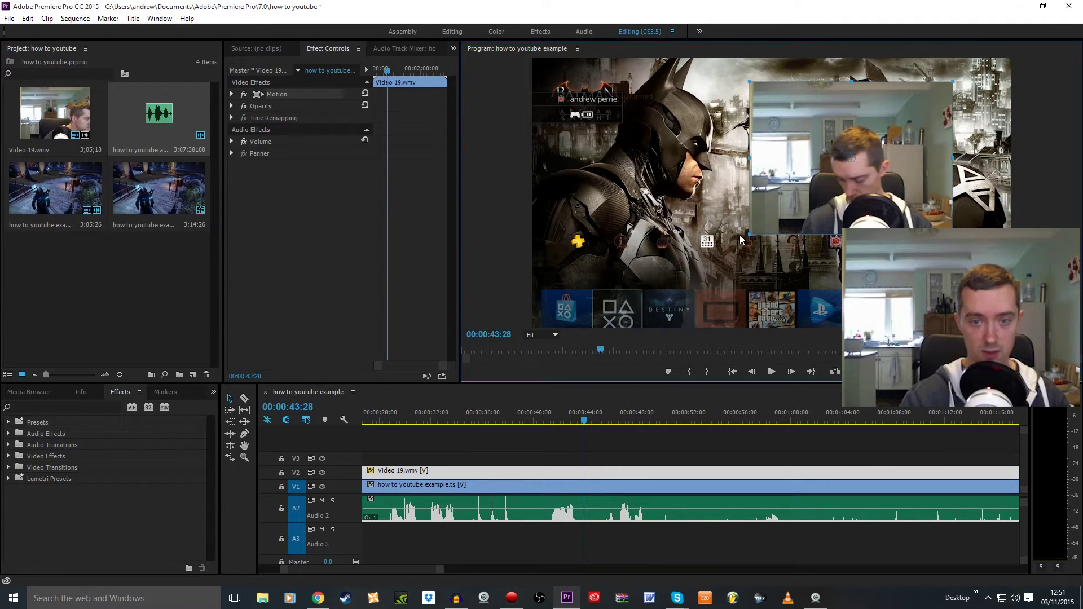
{"action": "left_click_drag", "start_coordinate": [750, 232], "coordinate": [766, 221]}
{"action": "left_click_drag", "start_coordinate": [849, 179], "coordinate": [905, 146]}
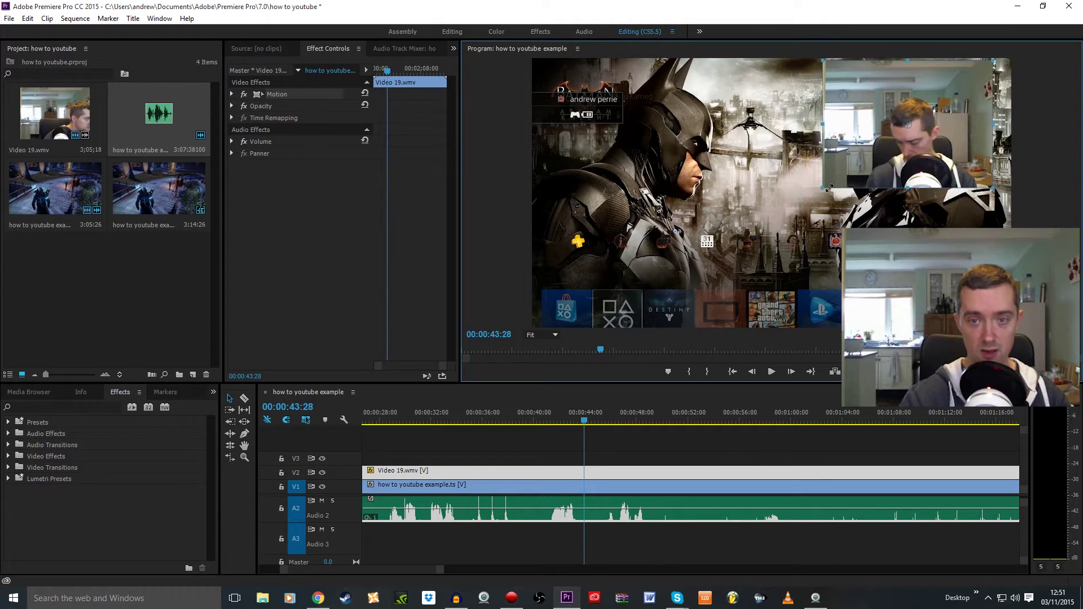
{"action": "left_click_drag", "start_coordinate": [832, 185], "coordinate": [841, 176]}
{"action": "left_click_drag", "start_coordinate": [900, 139], "coordinate": [909, 136]}
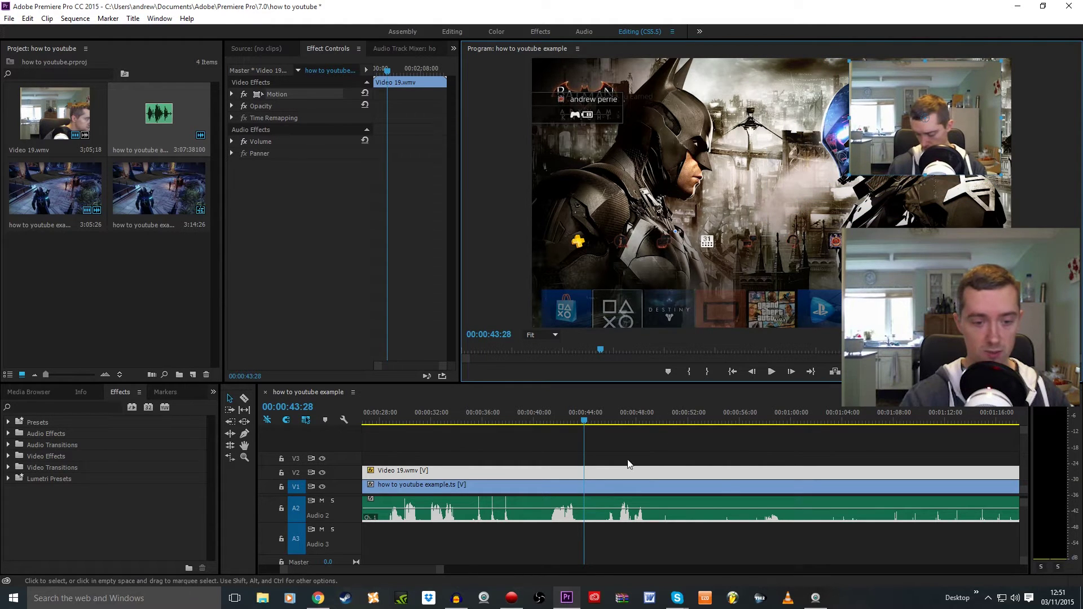
{"action": "left_click_drag", "start_coordinate": [407, 566], "coordinate": [371, 565]}
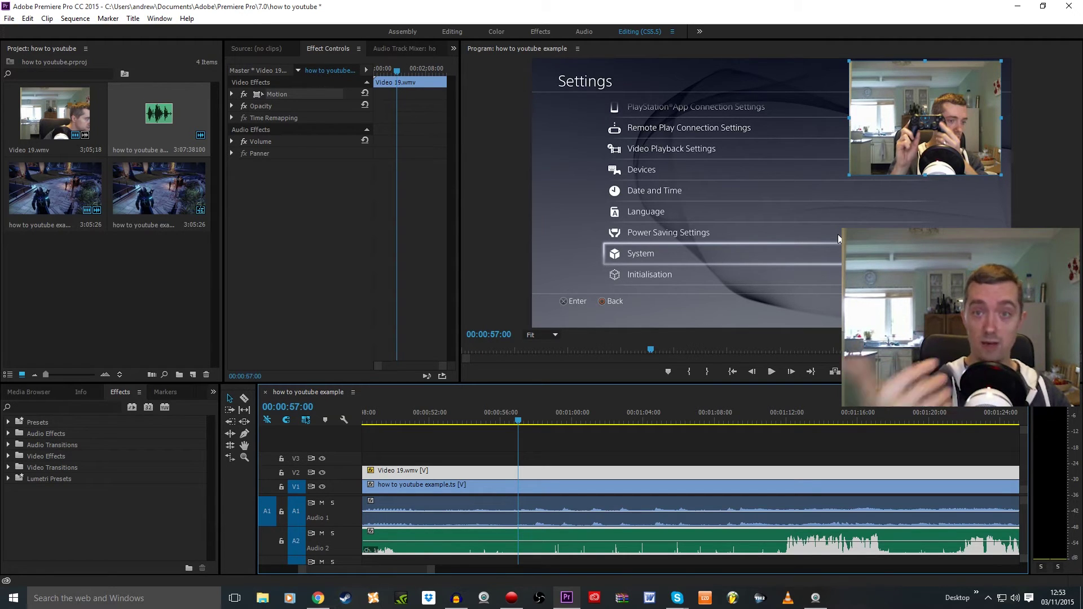
{"action": "key", "text": "space"}
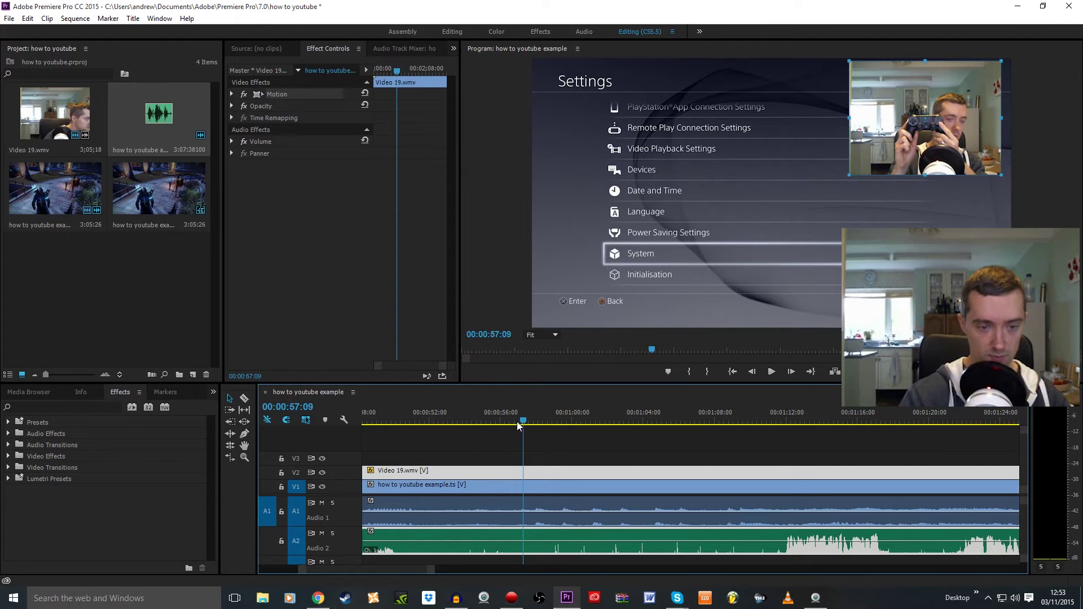
{"action": "key", "text": "space"}
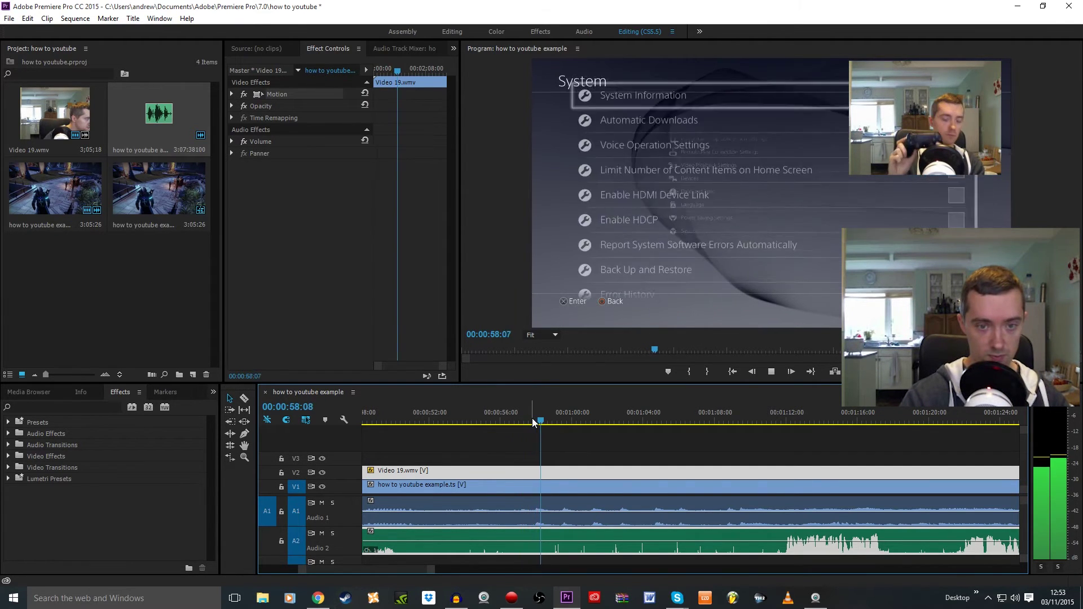
{"action": "key", "text": "space"}
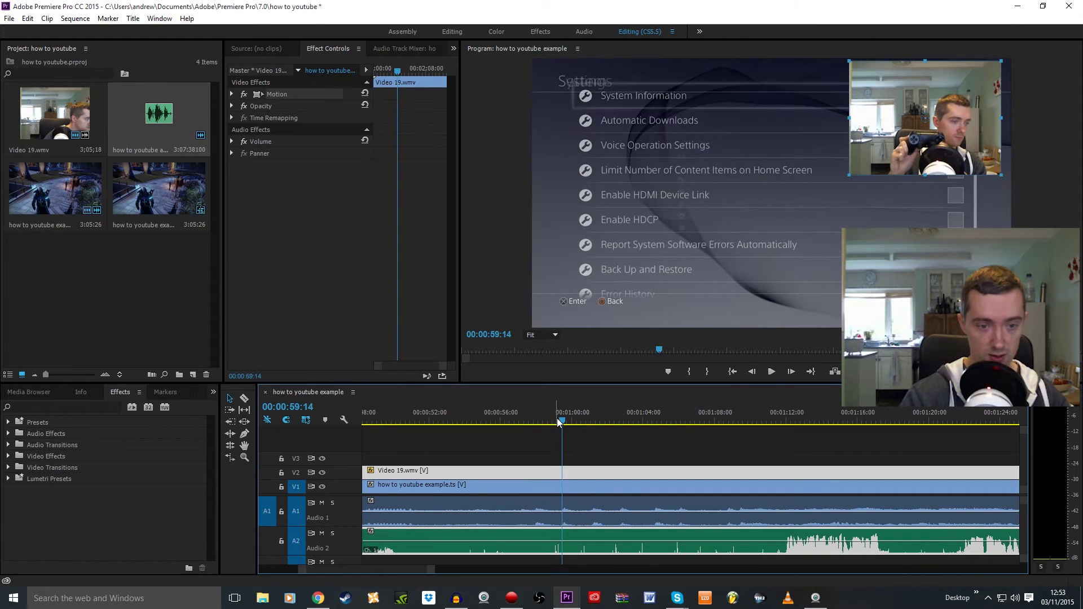
{"action": "left_click_drag", "start_coordinate": [562, 423], "coordinate": [531, 421]}
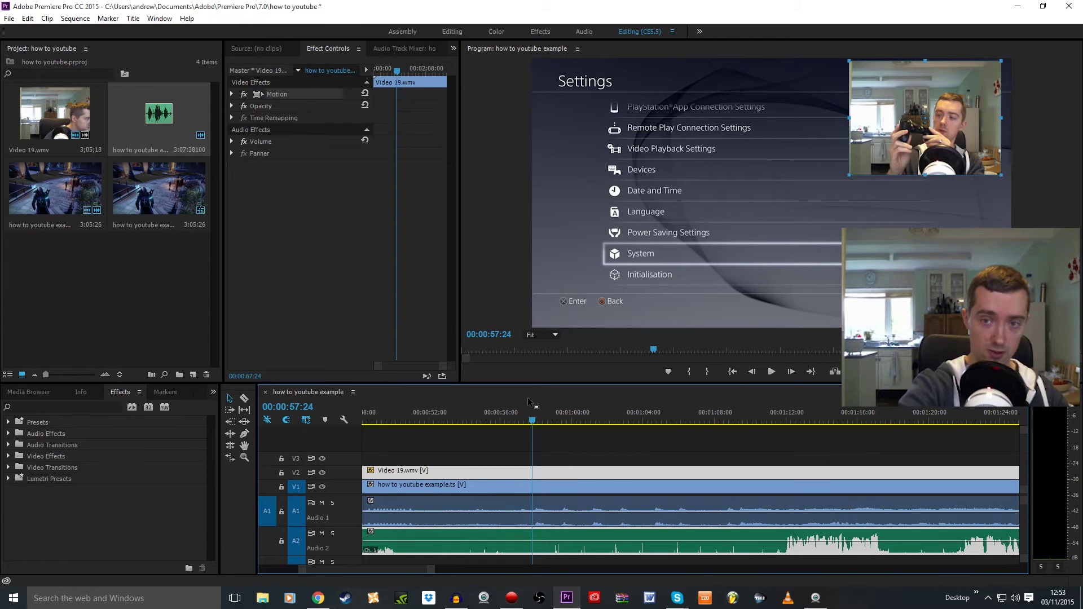
{"action": "key", "text": "space"}
{"action": "key", "text": "space"}
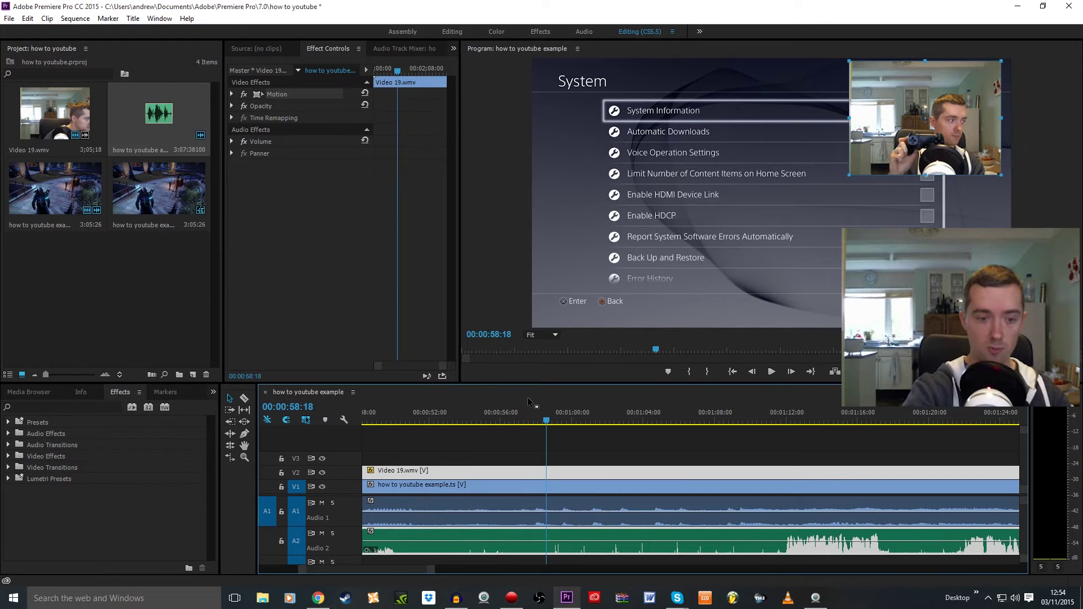
{"action": "key", "text": "space"}
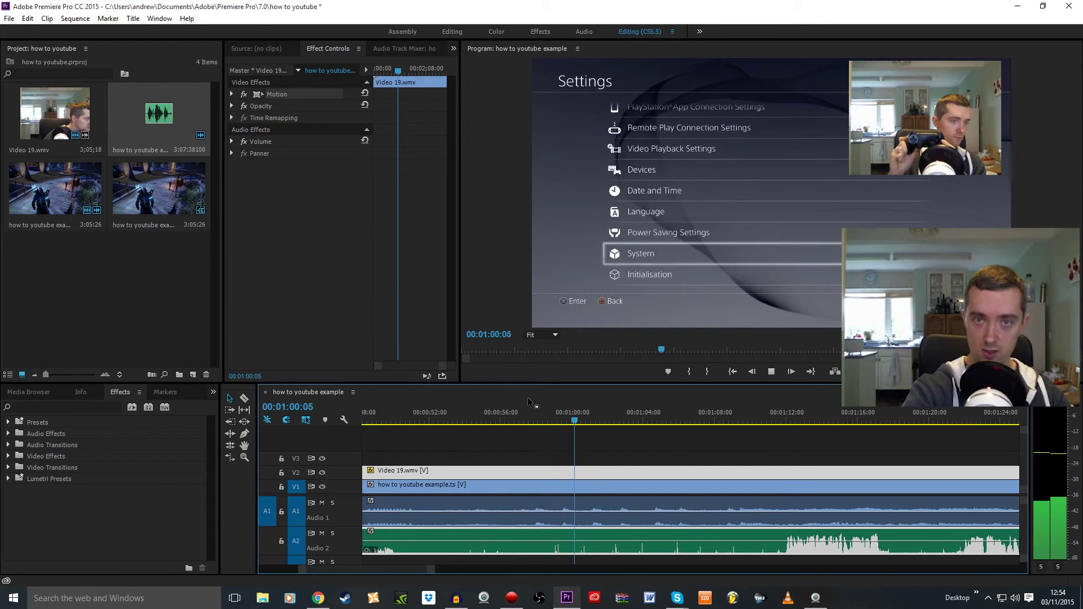
{"action": "key", "text": "space"}
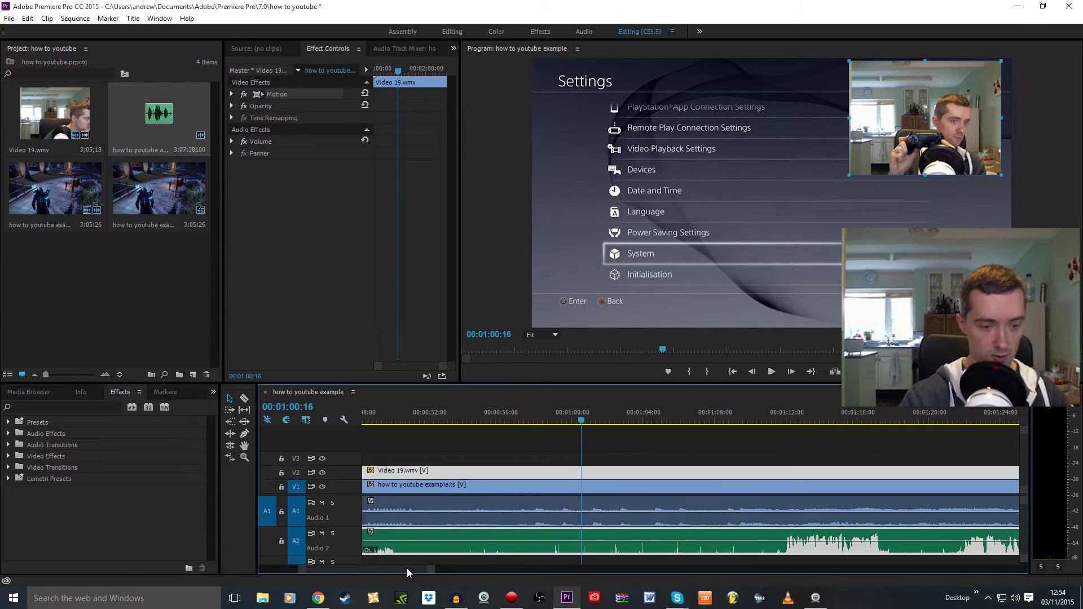
{"action": "left_click_drag", "start_coordinate": [407, 568], "coordinate": [341, 567]}
Marquee-select clips across the tracks and shift them later in the sequence.
{"action": "left_click", "coordinate": [395, 485]}
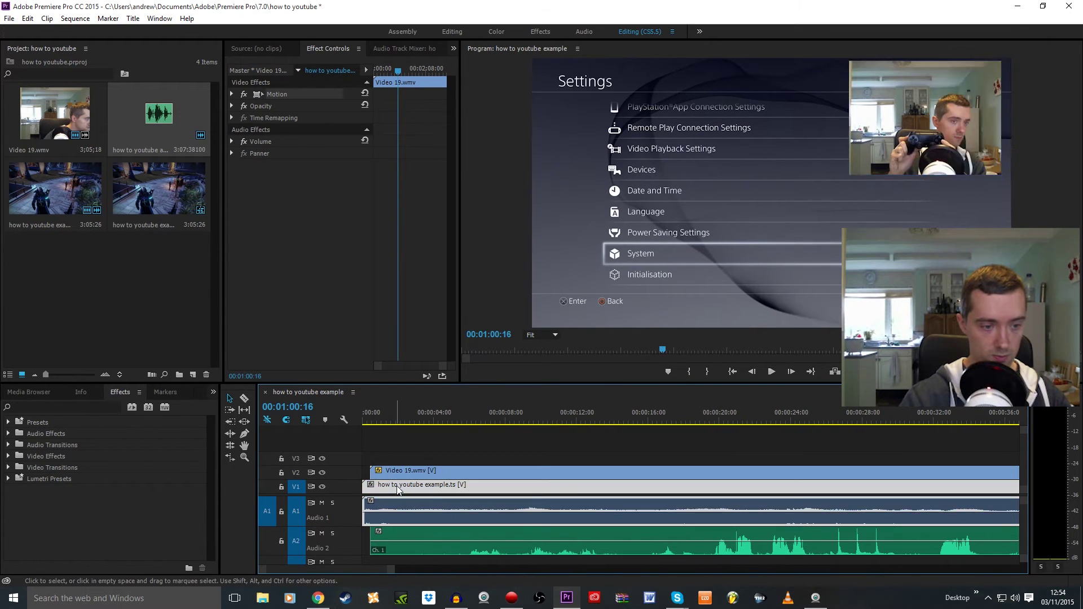
{"action": "left_click_drag", "start_coordinate": [379, 567], "coordinate": [417, 569]}
{"action": "left_click_drag", "start_coordinate": [537, 452], "coordinate": [603, 541]}
{"action": "left_click_drag", "start_coordinate": [564, 472], "coordinate": [677, 481]}
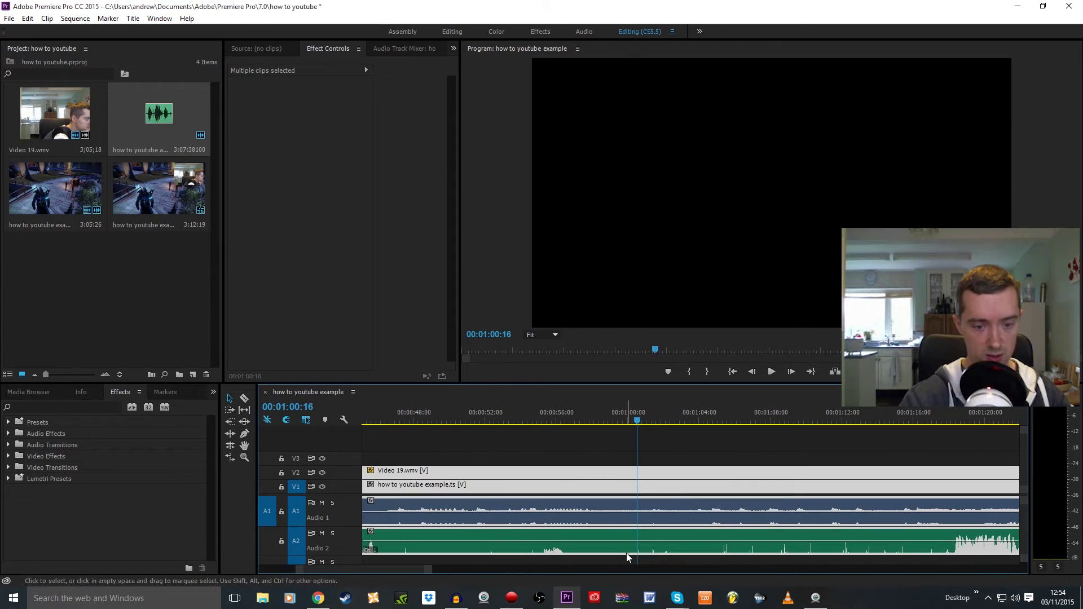
{"action": "mouse_move", "coordinate": [425, 559]}
{"action": "left_mouse_down"}
{"action": "mouse_move", "coordinate": [320, 556]}
{"action": "mouse_move", "coordinate": [449, 559]}
{"action": "mouse_move", "coordinate": [418, 558]}
{"action": "left_mouse_up"}
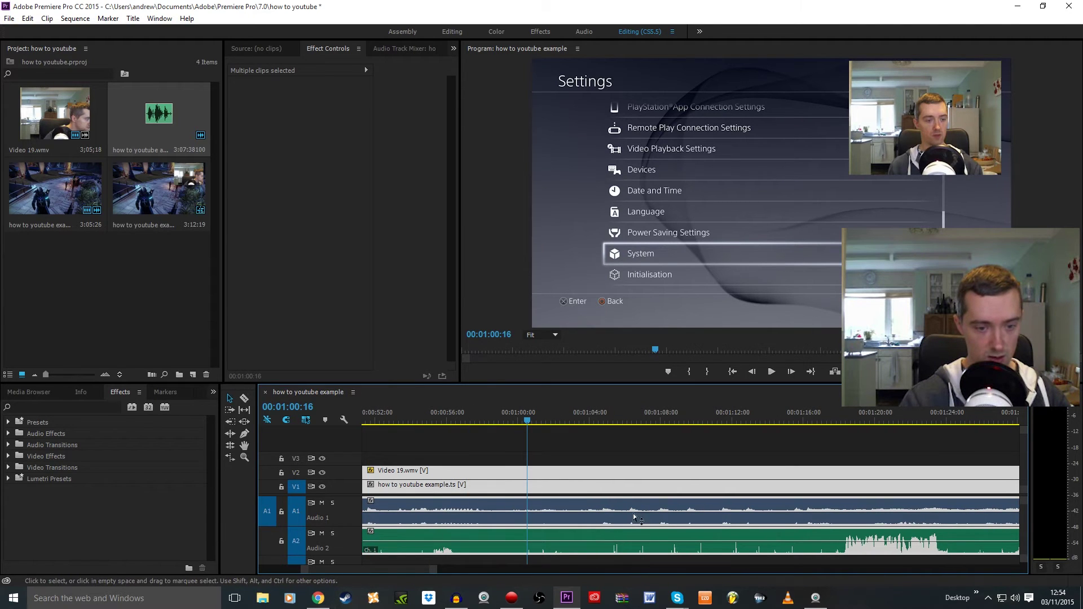
{"action": "left_click", "coordinate": [597, 445]}
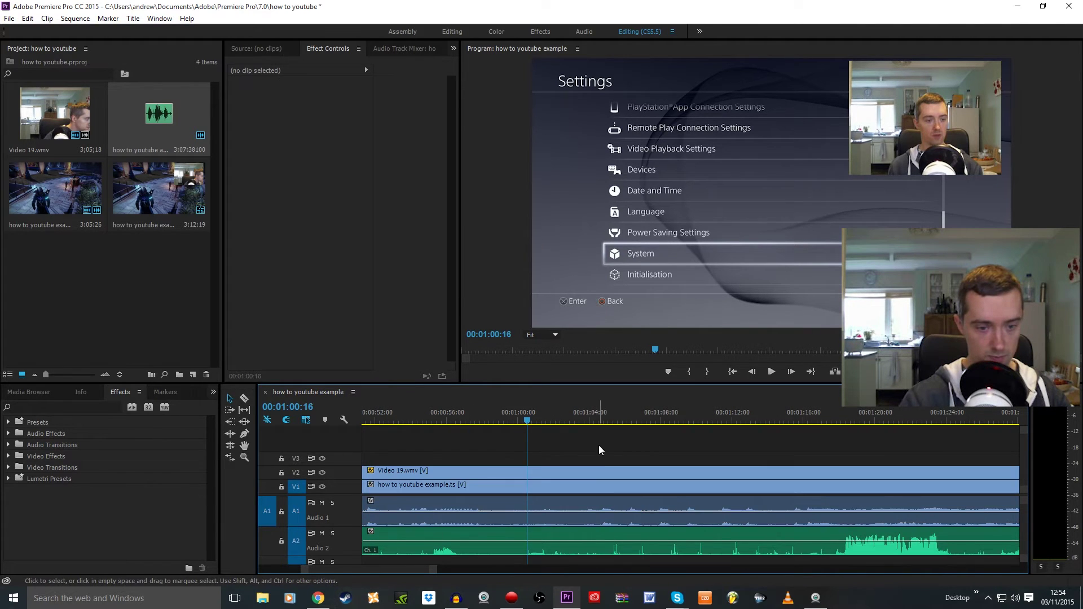
{"action": "left_click", "coordinate": [601, 540]}
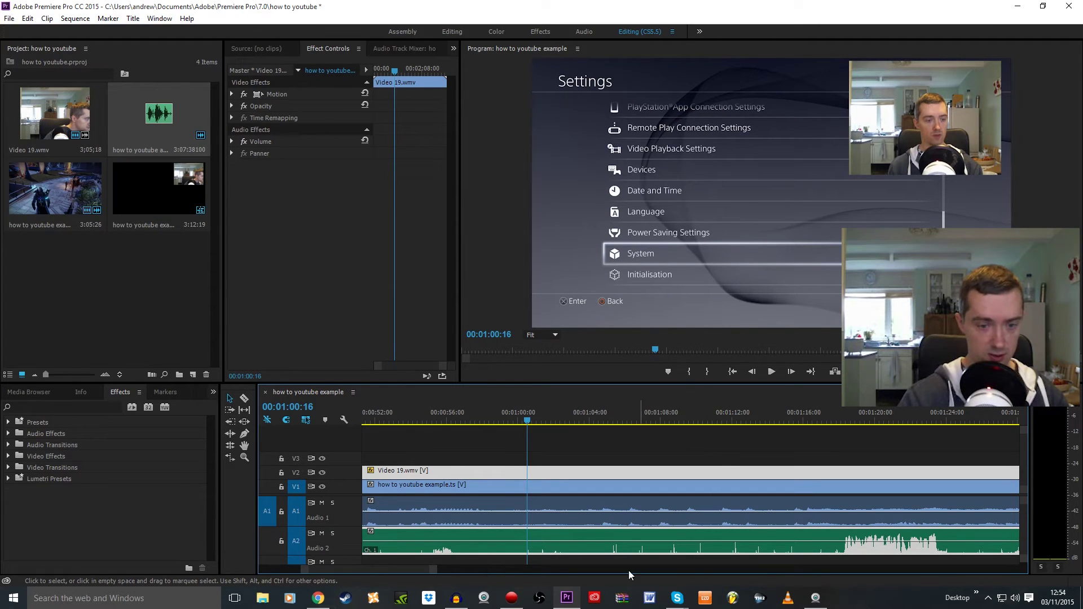
{"action": "scroll", "coordinate": [605, 521], "scroll_direction": "up", "scroll_amount": 5}
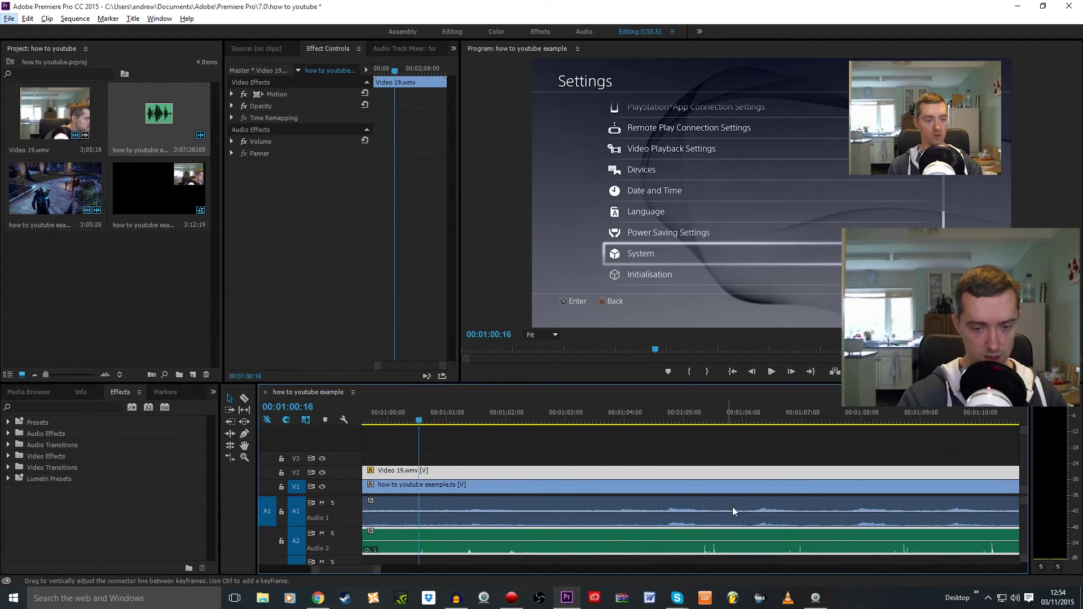
Play through the menu change and return the playhead to 00:01:04:18.
{"action": "key", "text": "alt"}
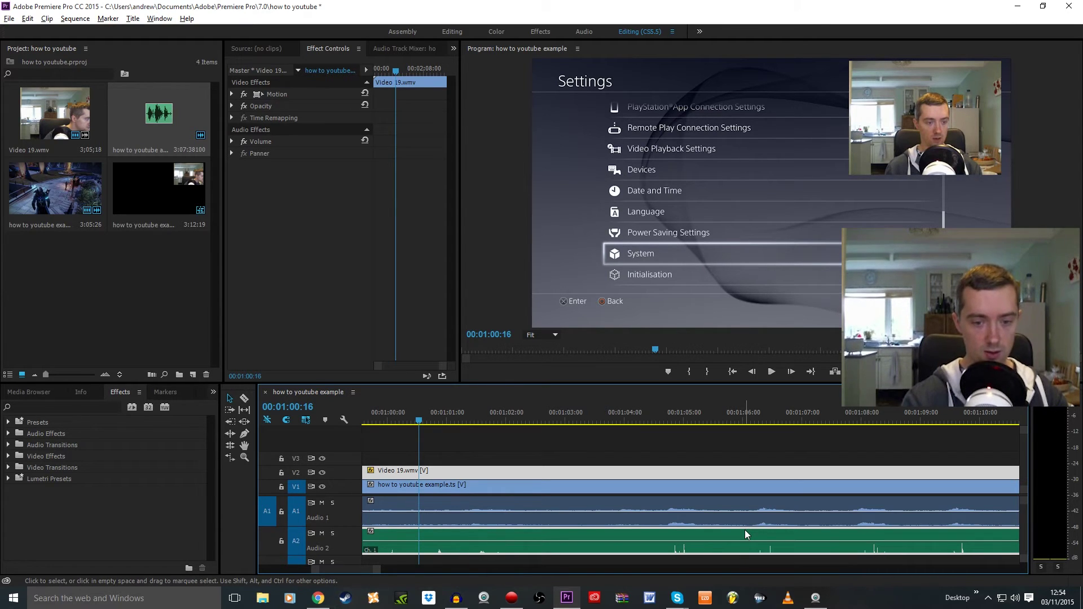
{"action": "left_click", "coordinate": [648, 422]}
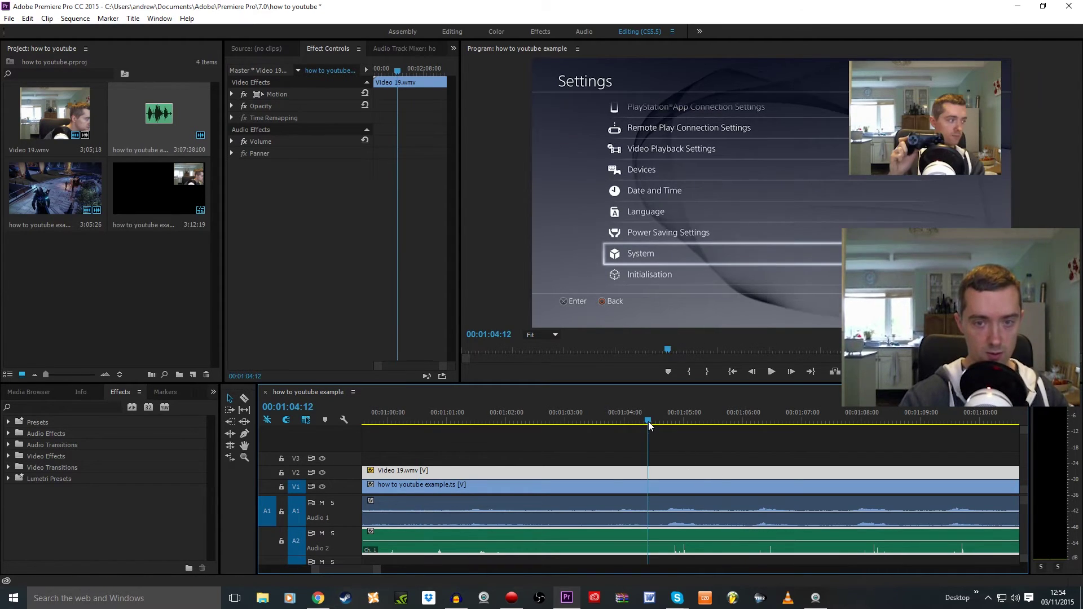
{"action": "key", "text": "space"}
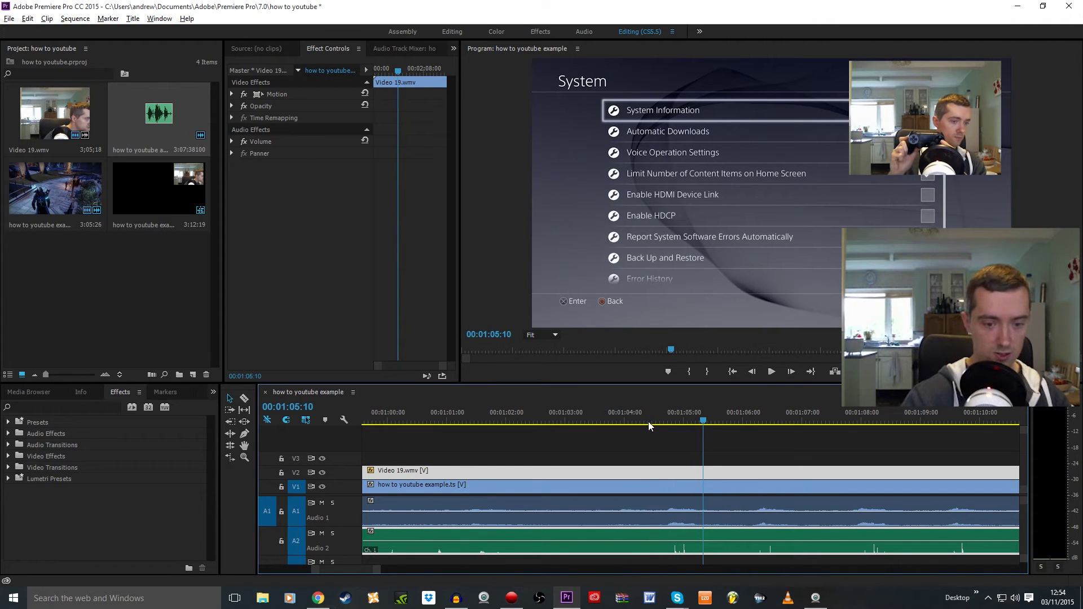
{"action": "key", "text": "alt"}
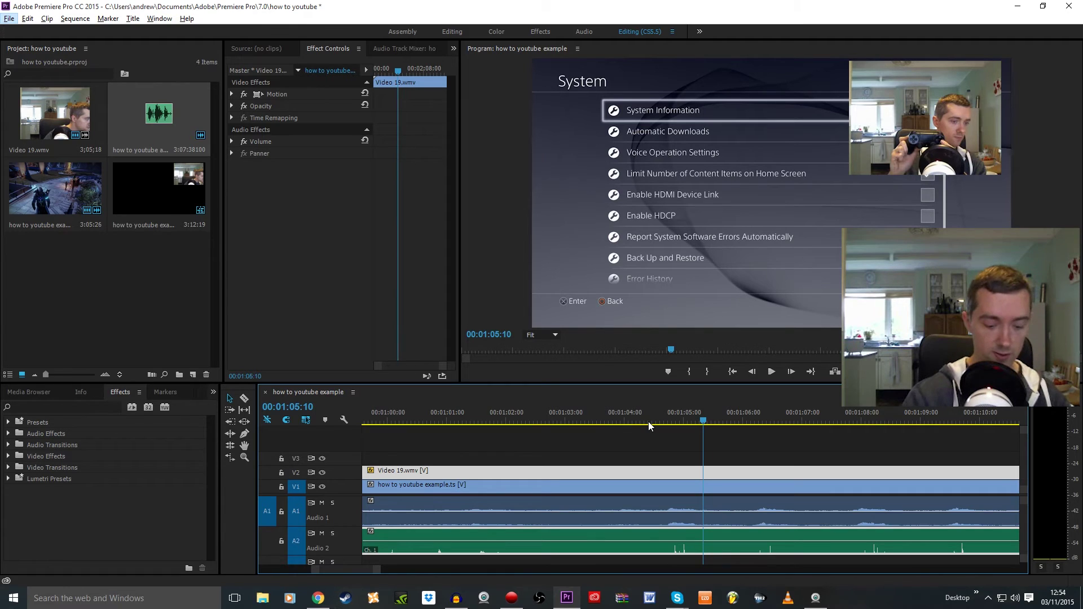
{"action": "key", "text": "alt"}
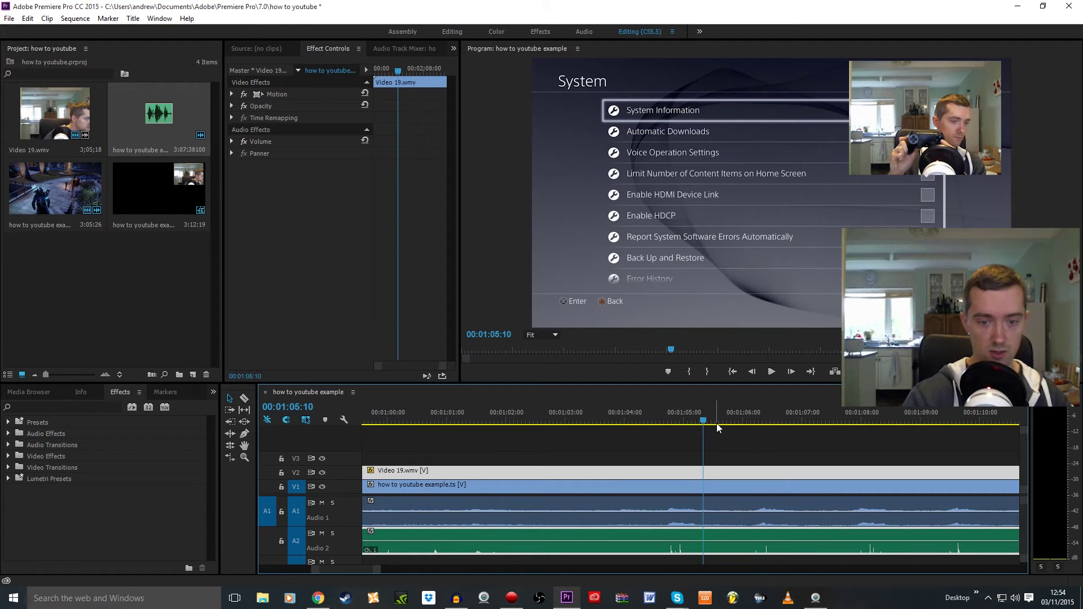
{"action": "left_click_drag", "start_coordinate": [704, 418], "coordinate": [661, 419]}
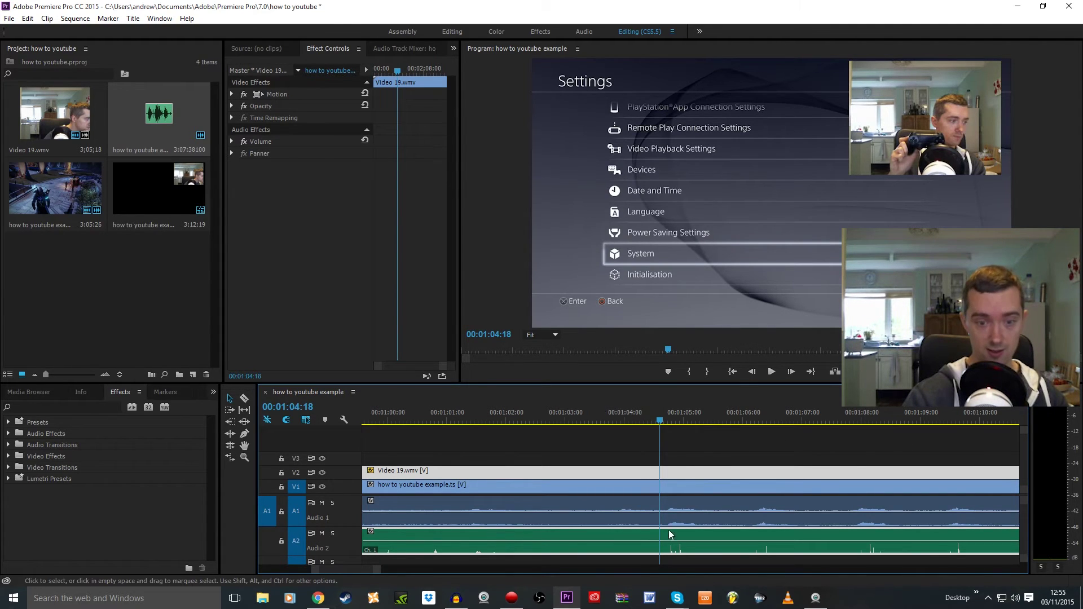
Nudge the V1 gameplay clip one frame earlier and replay around 00:01:04 to confirm sync.
{"action": "left_click", "coordinate": [652, 486]}
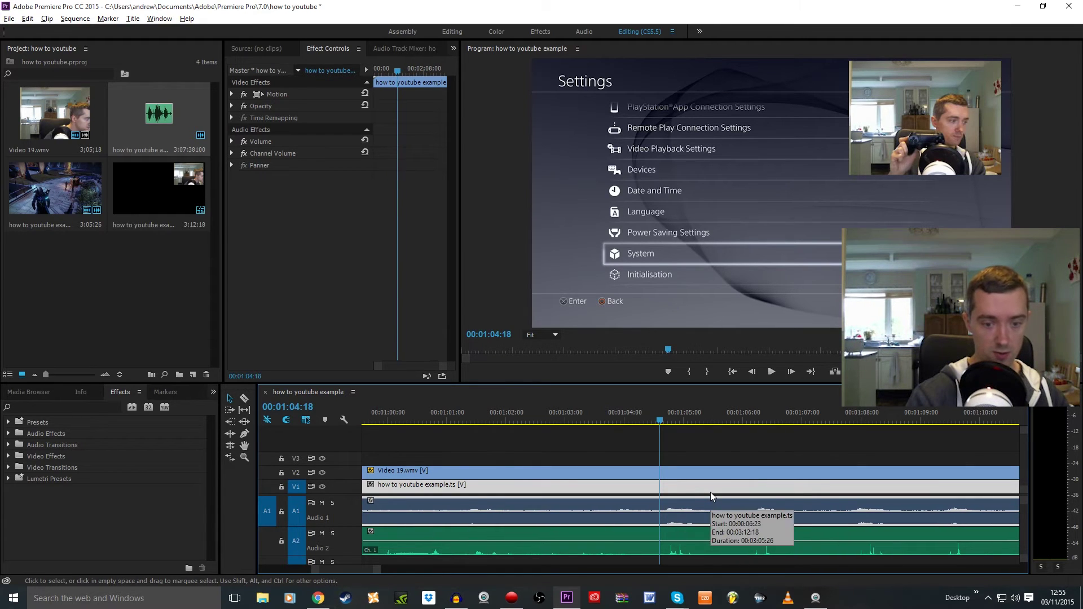
{"action": "key", "text": "alt+Left"}
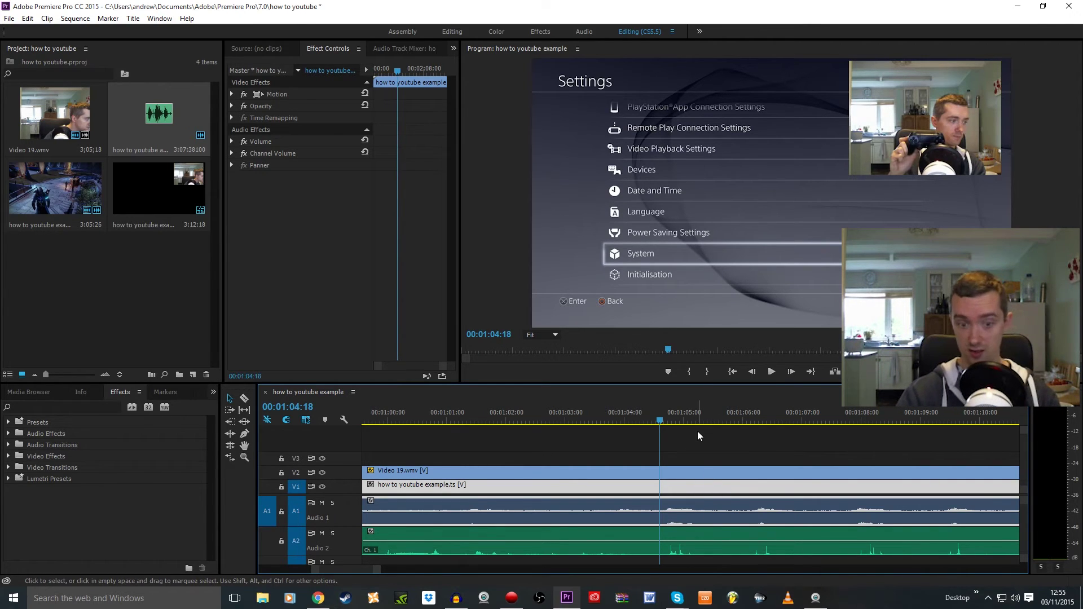
{"action": "left_click", "coordinate": [681, 472]}
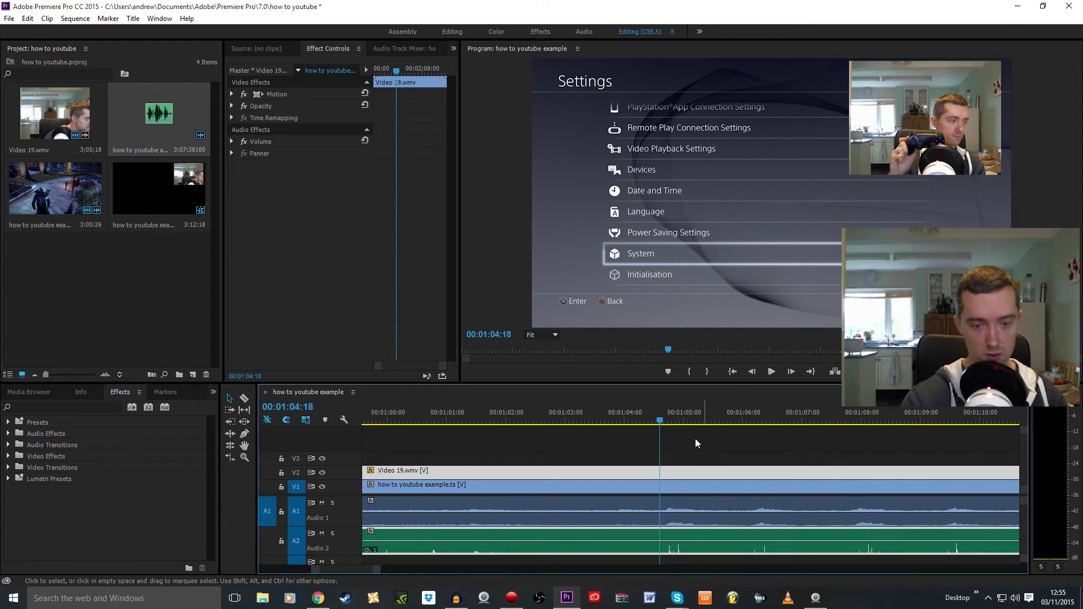
{"action": "key", "text": "space"}
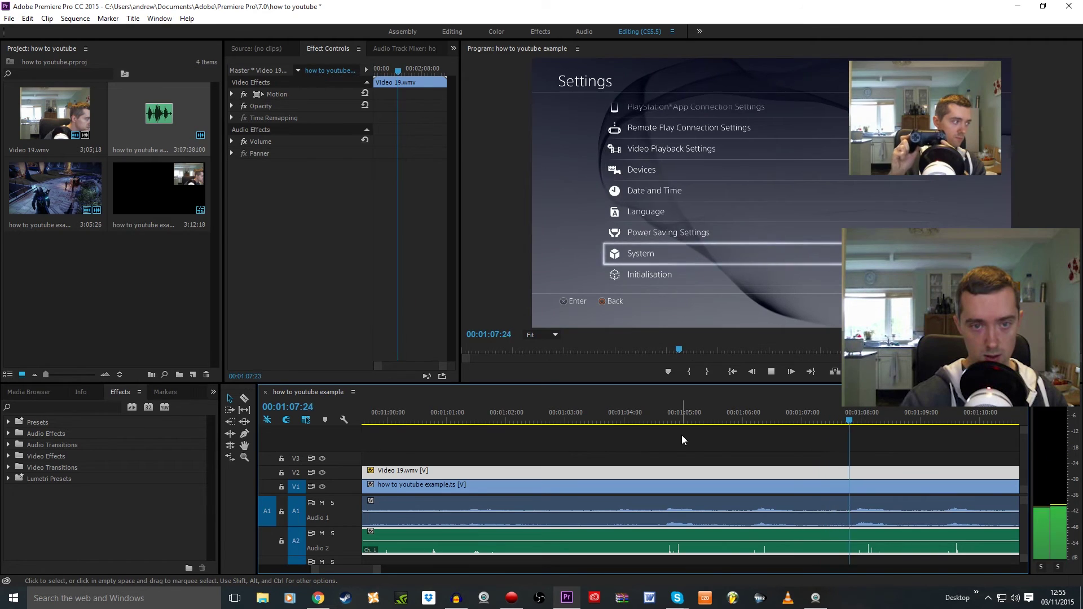
{"action": "key", "text": "space"}
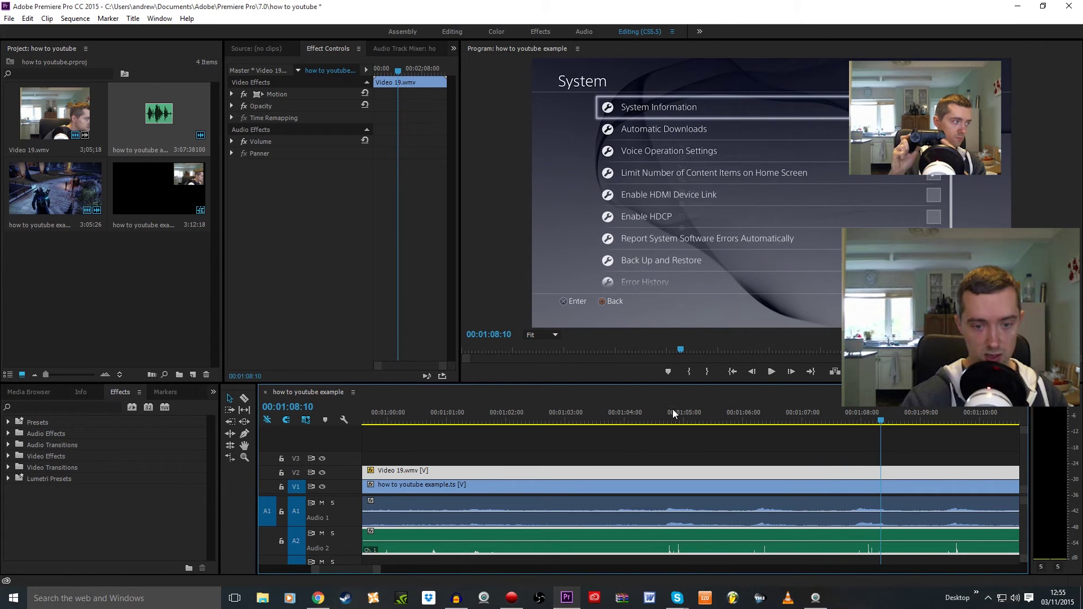
{"action": "left_click", "coordinate": [658, 419]}
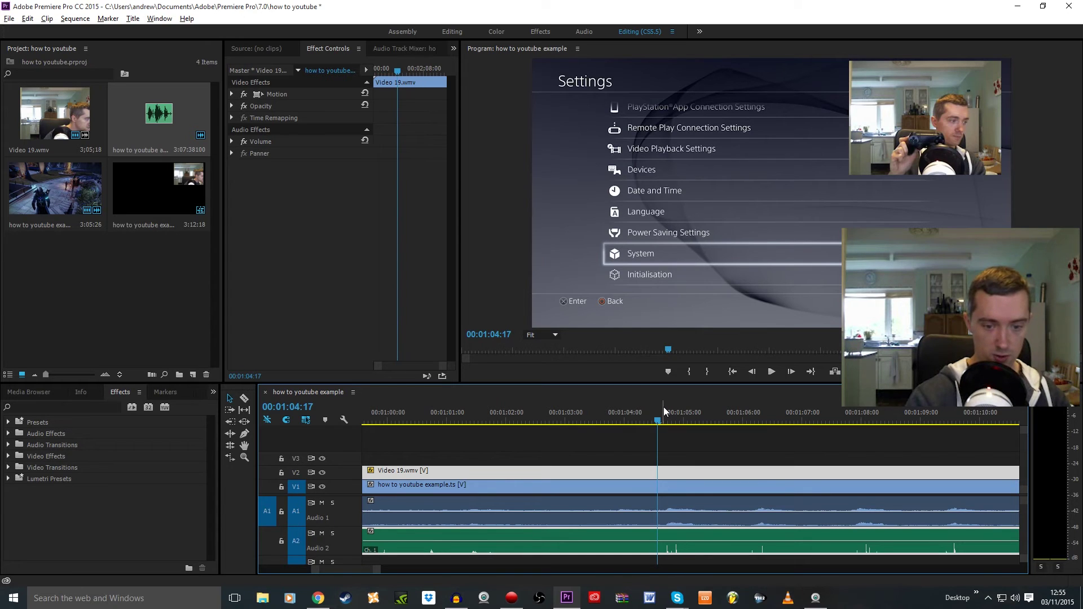
{"action": "key", "text": "space"}
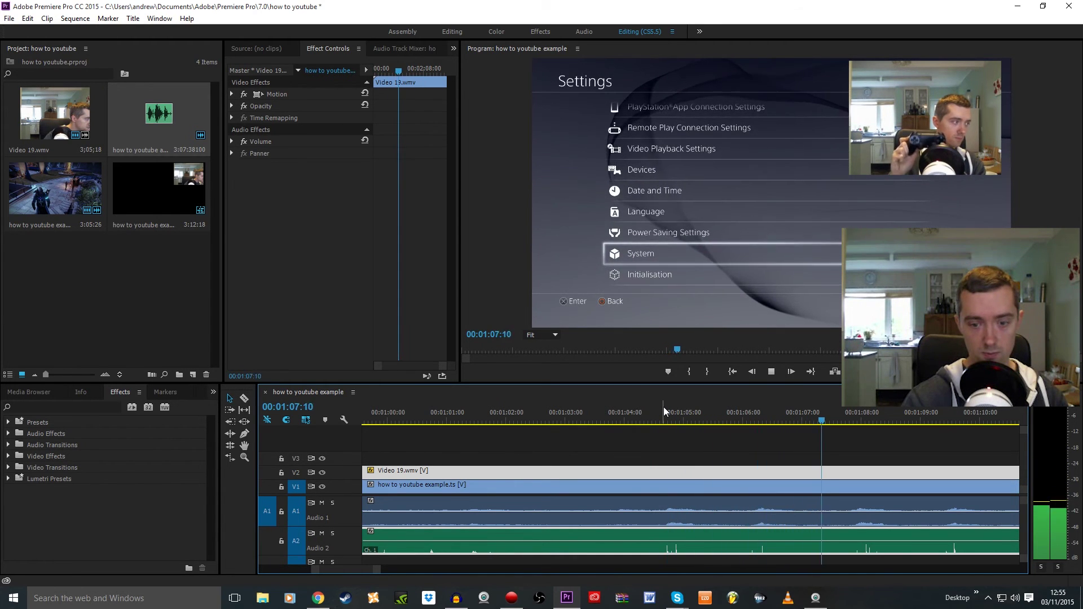
{"action": "left_click", "coordinate": [664, 407]}
Zoom out and scrub from 00:00:08:16 to 00:00:12:07 to check sync near the start.
{"action": "scroll", "coordinate": [658, 408], "scroll_direction": "down", "scroll_amount": 3}
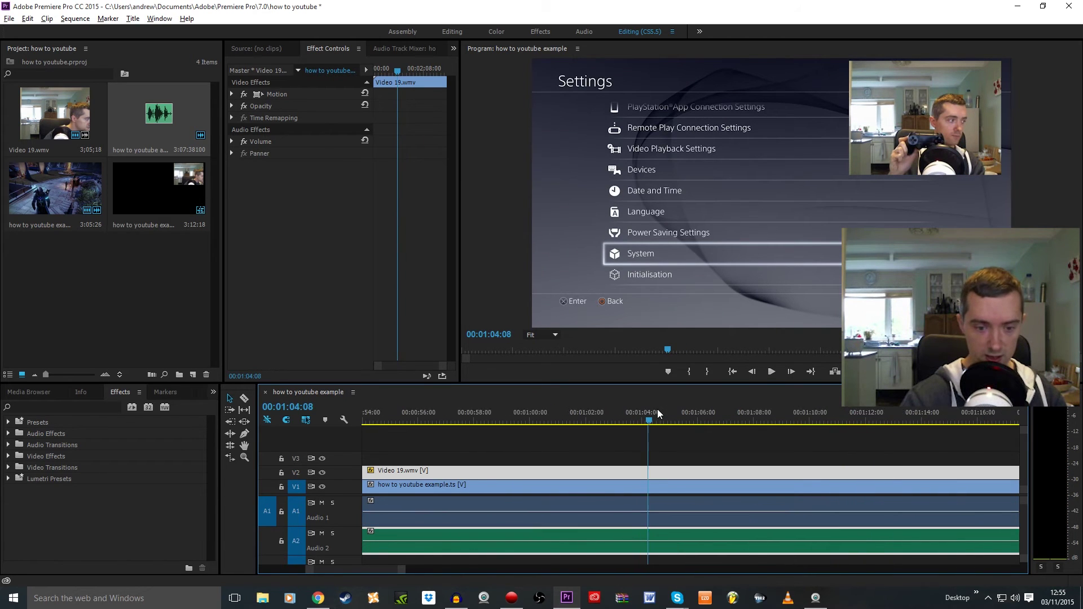
{"action": "scroll", "coordinate": [658, 408], "scroll_direction": "down", "scroll_amount": 1}
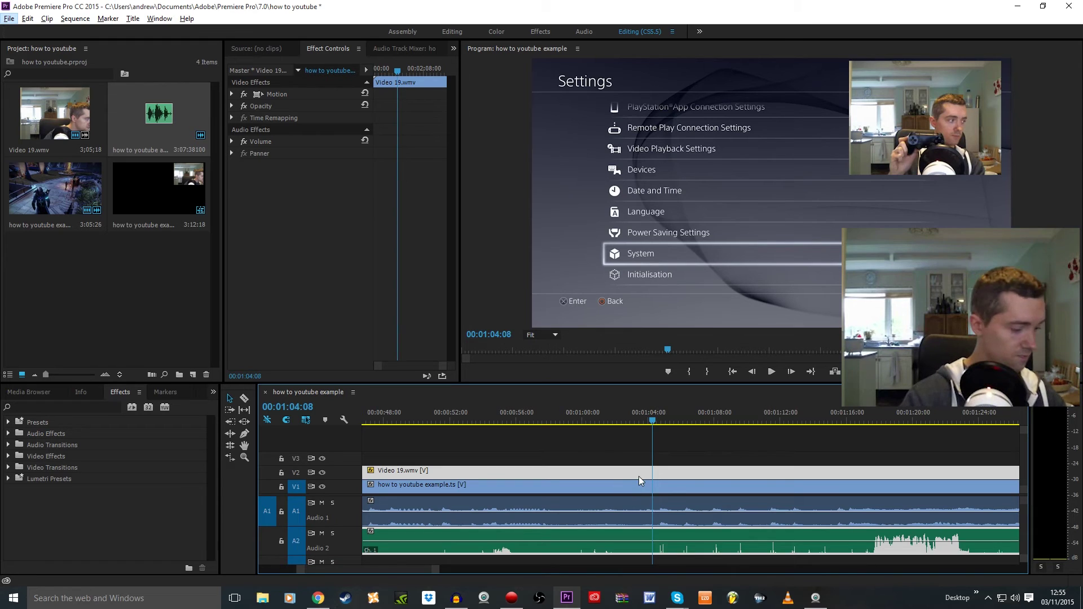
{"action": "scroll", "coordinate": [638, 476], "scroll_direction": "down", "scroll_amount": 1}
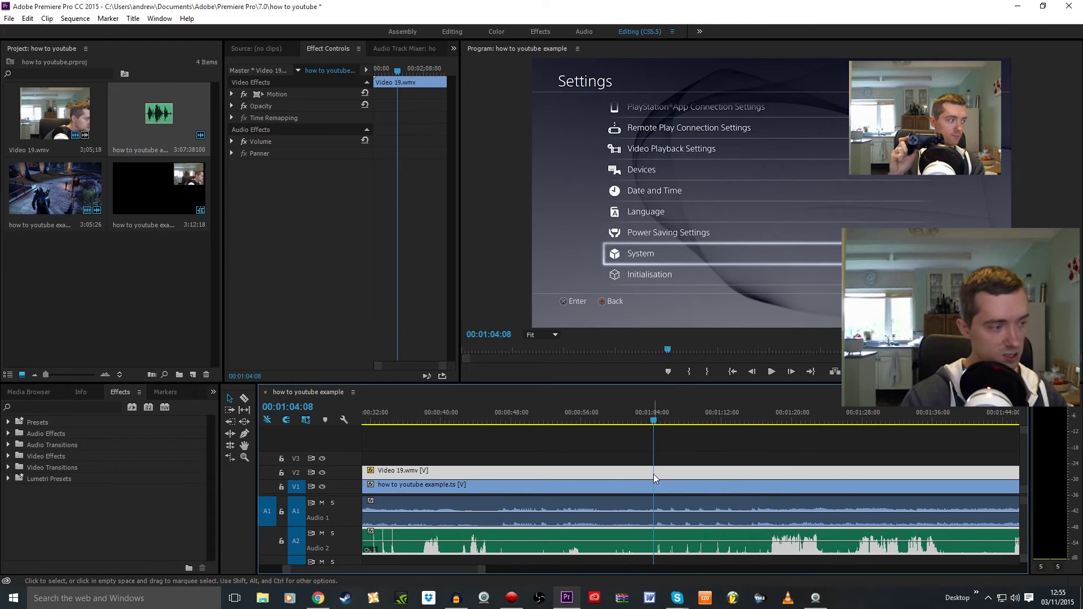
{"action": "scroll", "coordinate": [649, 477], "scroll_direction": "down", "scroll_amount": 1}
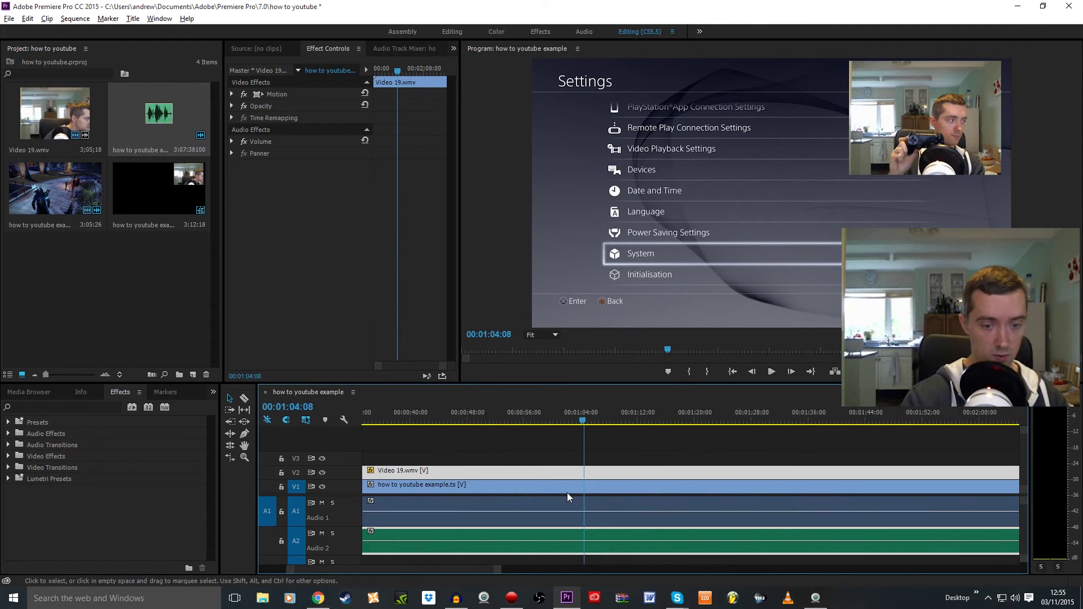
{"action": "left_click_drag", "start_coordinate": [498, 569], "coordinate": [468, 567]}
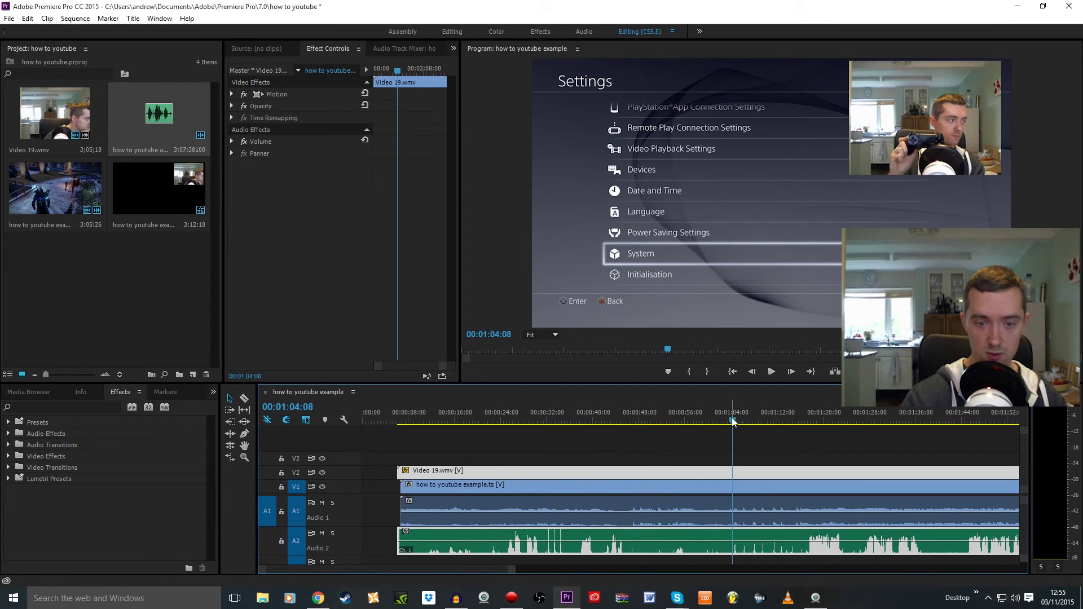
{"action": "left_click", "coordinate": [426, 418]}
{"action": "left_click_drag", "start_coordinate": [426, 418], "coordinate": [412, 418]}
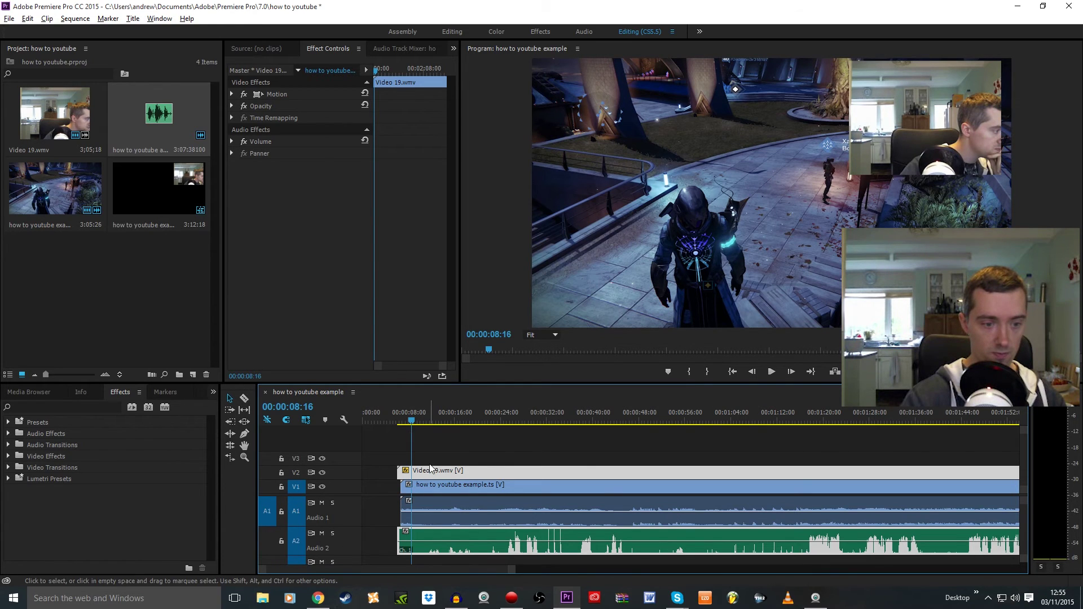
{"action": "scroll", "coordinate": [398, 570], "scroll_direction": "up", "scroll_amount": 2}
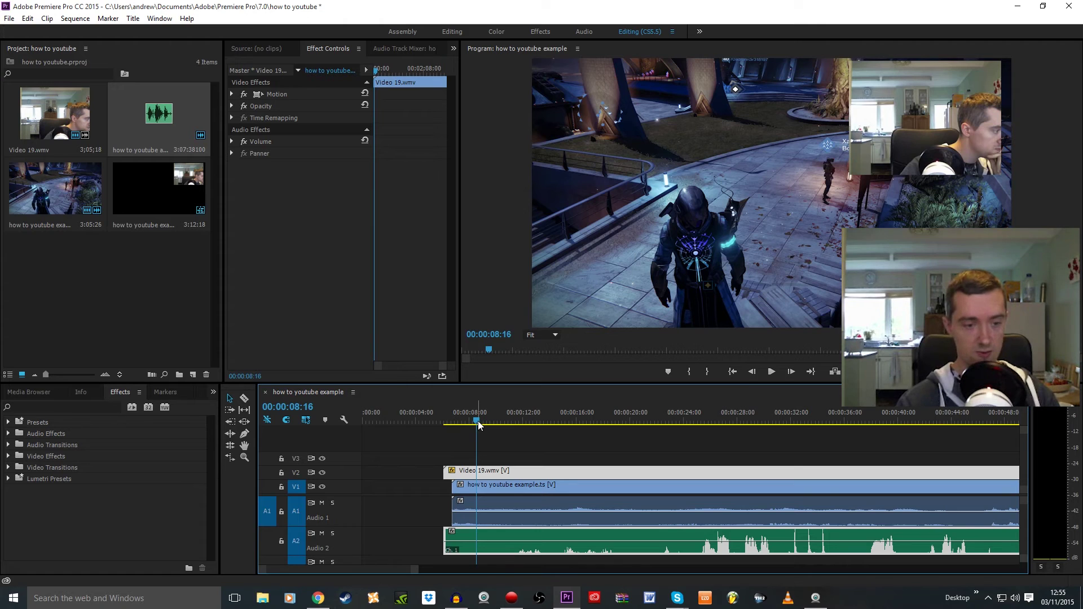
{"action": "left_click_drag", "start_coordinate": [478, 420], "coordinate": [525, 421]}
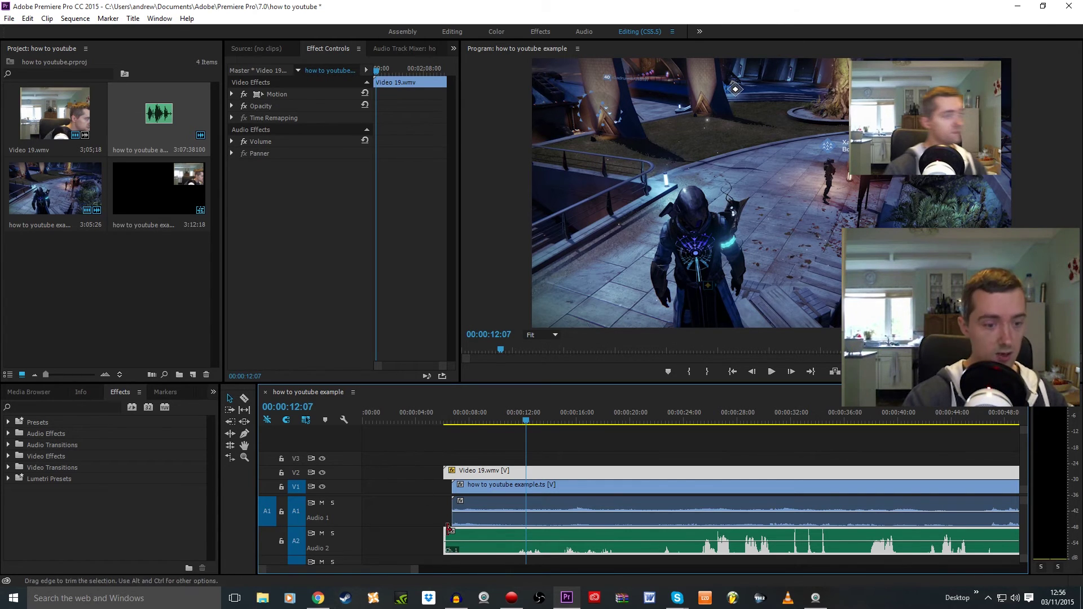
Scrub forward through the sequence past 00:00:27:24 and 00:00:36:24.
{"action": "left_click_drag", "start_coordinate": [390, 569], "coordinate": [361, 559]}
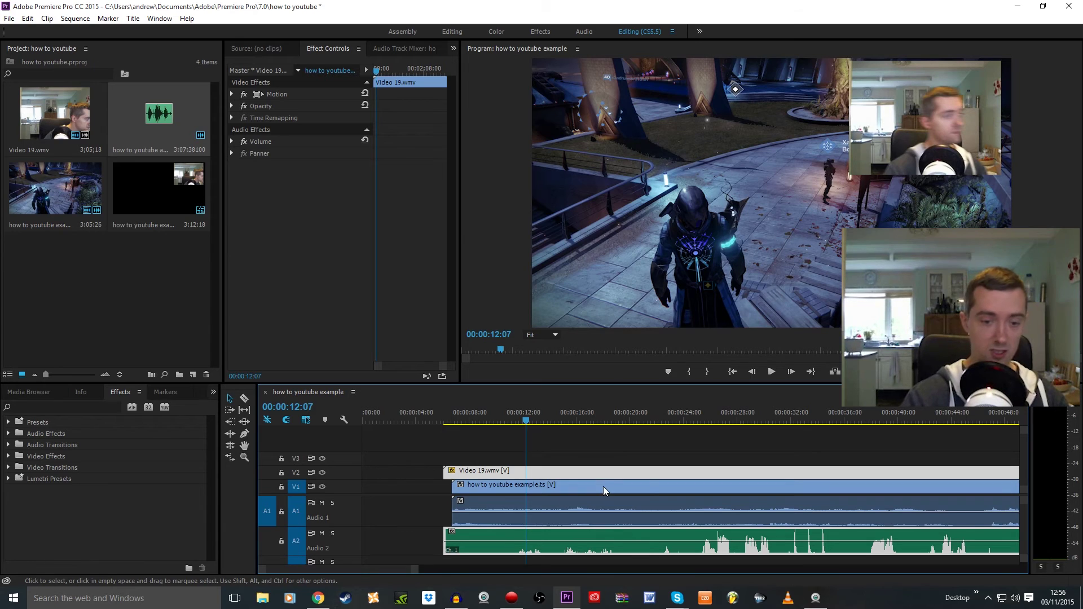
{"action": "left_click_drag", "start_coordinate": [526, 417], "coordinate": [684, 423]}
{"action": "scroll", "coordinate": [389, 576], "scroll_direction": "down", "scroll_amount": 1}
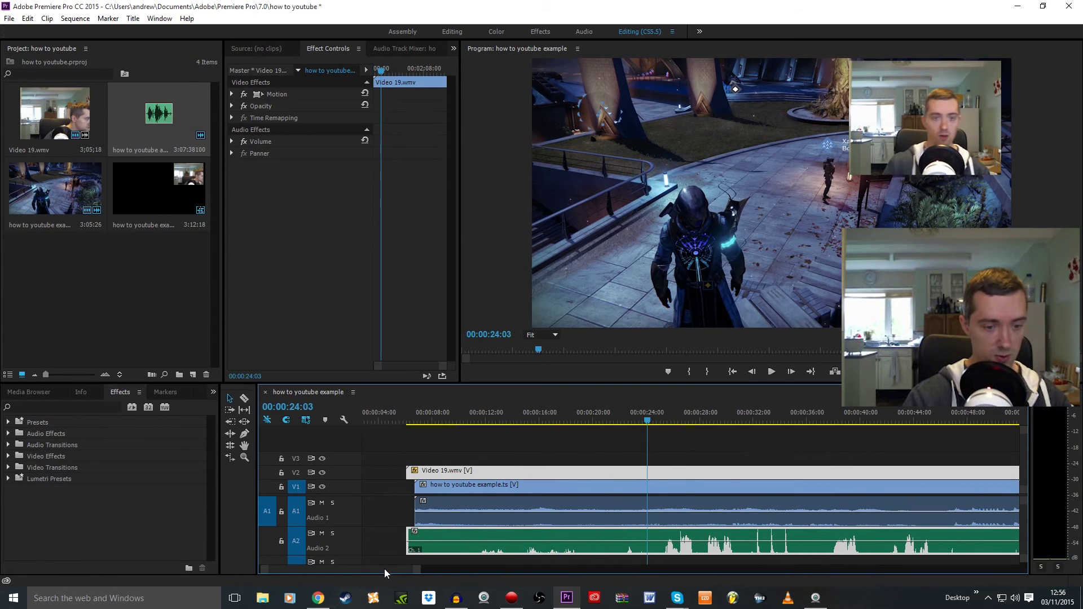
{"action": "left_click", "coordinate": [697, 420]}
{"action": "left_click", "coordinate": [815, 420]}
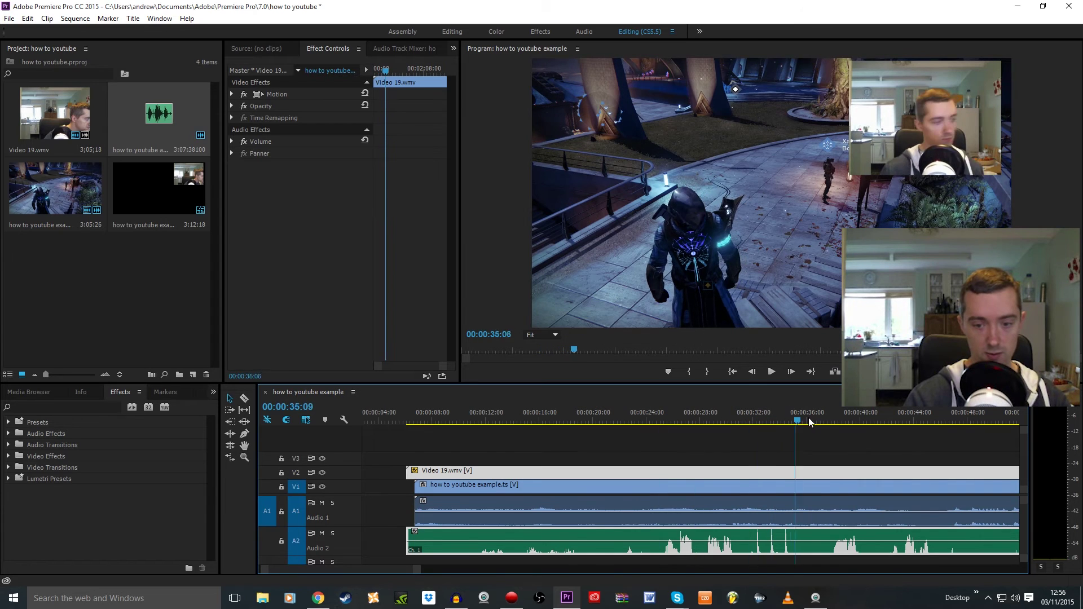
{"action": "scroll", "coordinate": [806, 460], "scroll_direction": "down", "scroll_amount": 10}
{"action": "scroll", "coordinate": [793, 466], "scroll_direction": "down", "scroll_amount": 5}
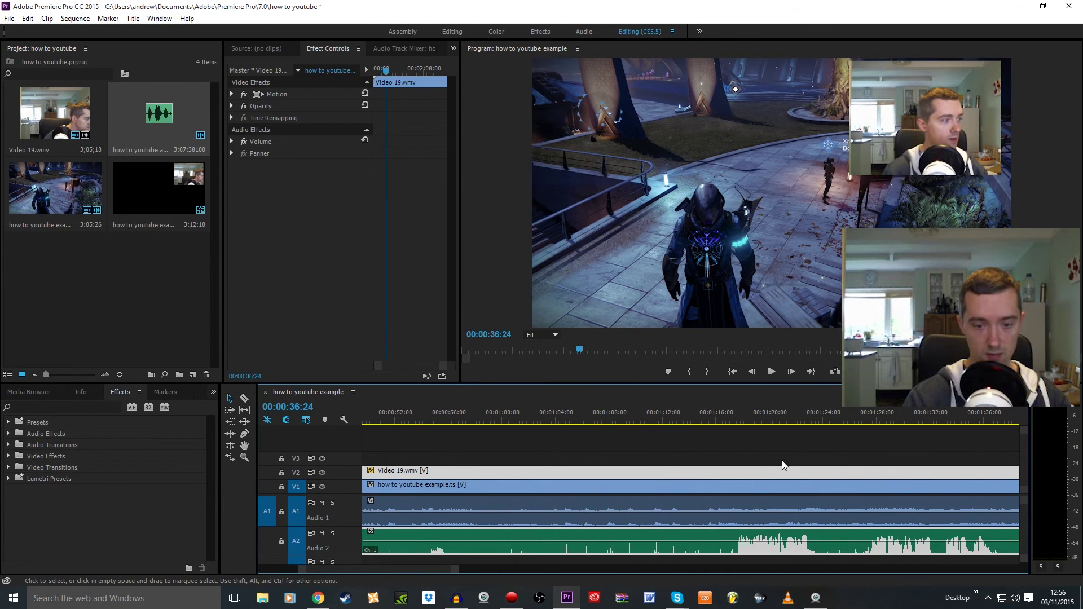
Play from about 00:01:17 and park the playhead on the 00:01:17:11 cut point.
{"action": "left_click", "coordinate": [736, 421]}
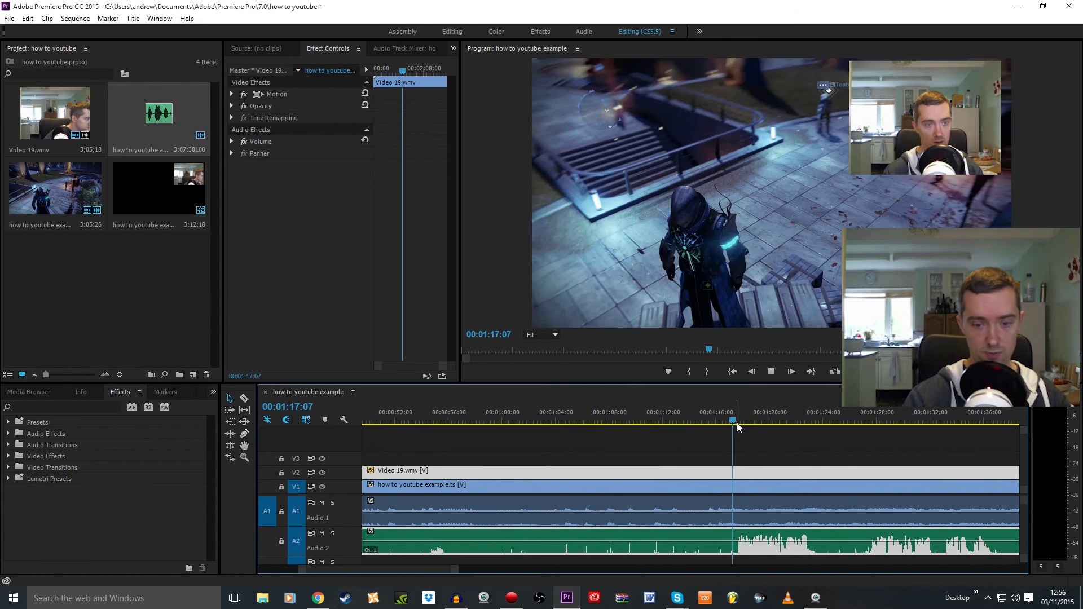
{"action": "key", "text": "space"}
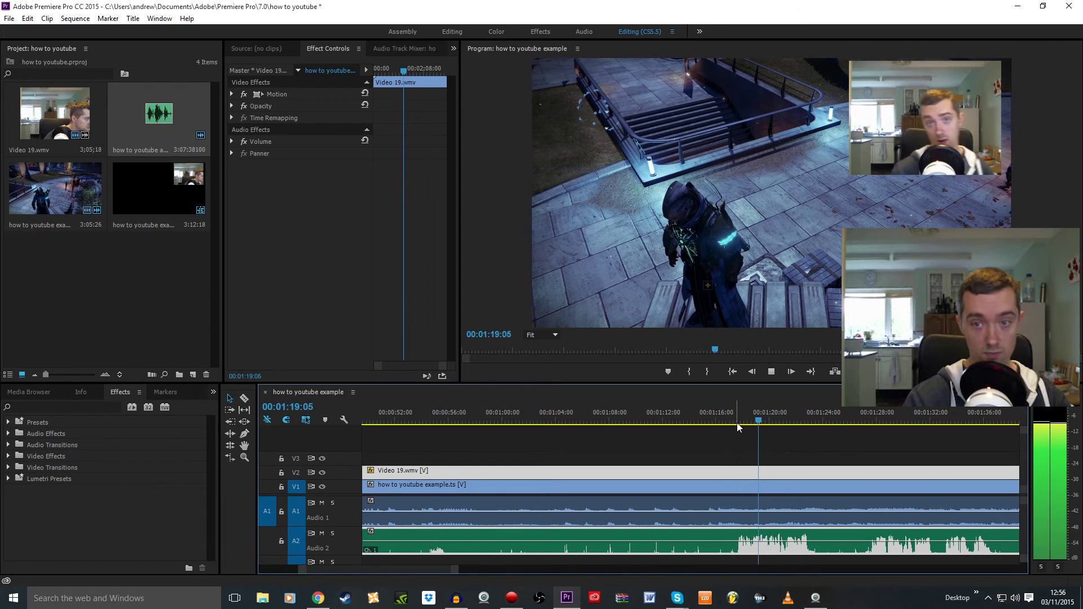
{"action": "left_click", "coordinate": [783, 414]}
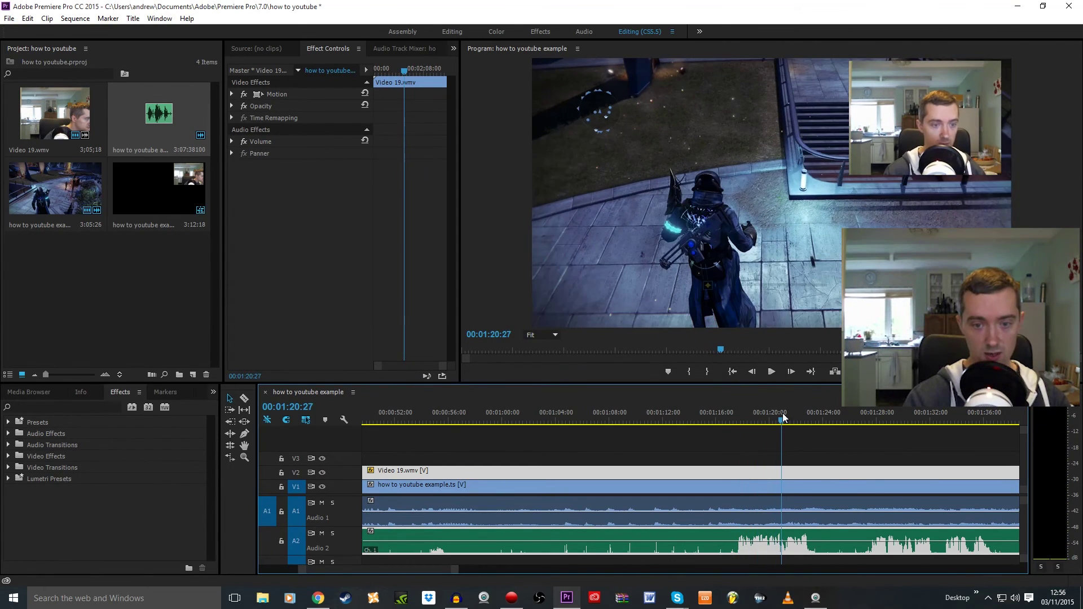
{"action": "left_click", "coordinate": [721, 422]}
{"action": "left_click_drag", "start_coordinate": [722, 422], "coordinate": [736, 422]}
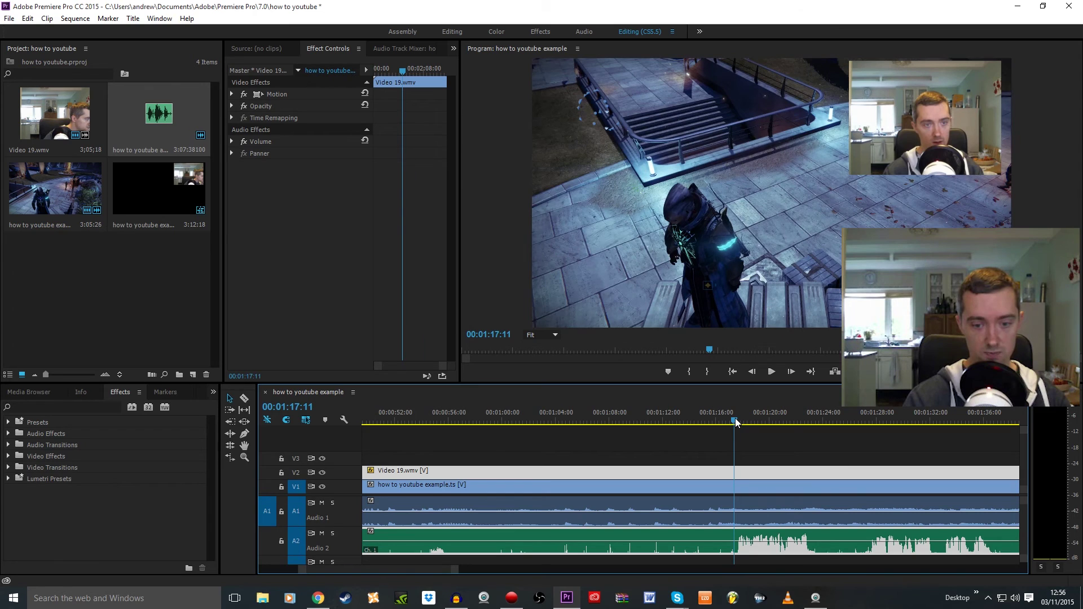
Split Video 19.wmv and how to youtube example.ts at the playhead and ripple delete the earlier parts.
{"action": "key", "text": "c"}
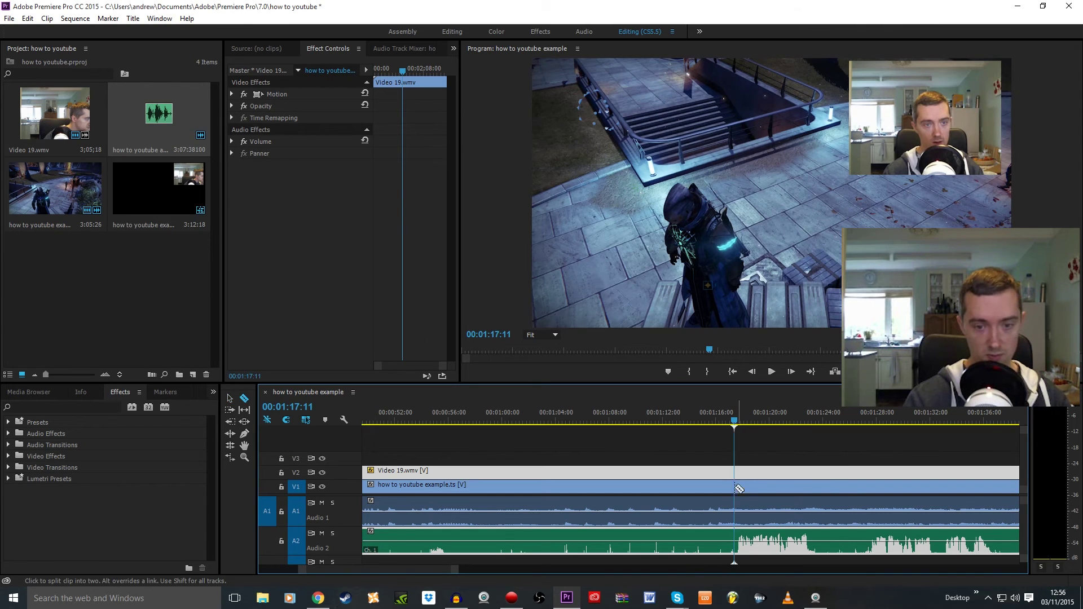
{"action": "left_click", "coordinate": [736, 474]}
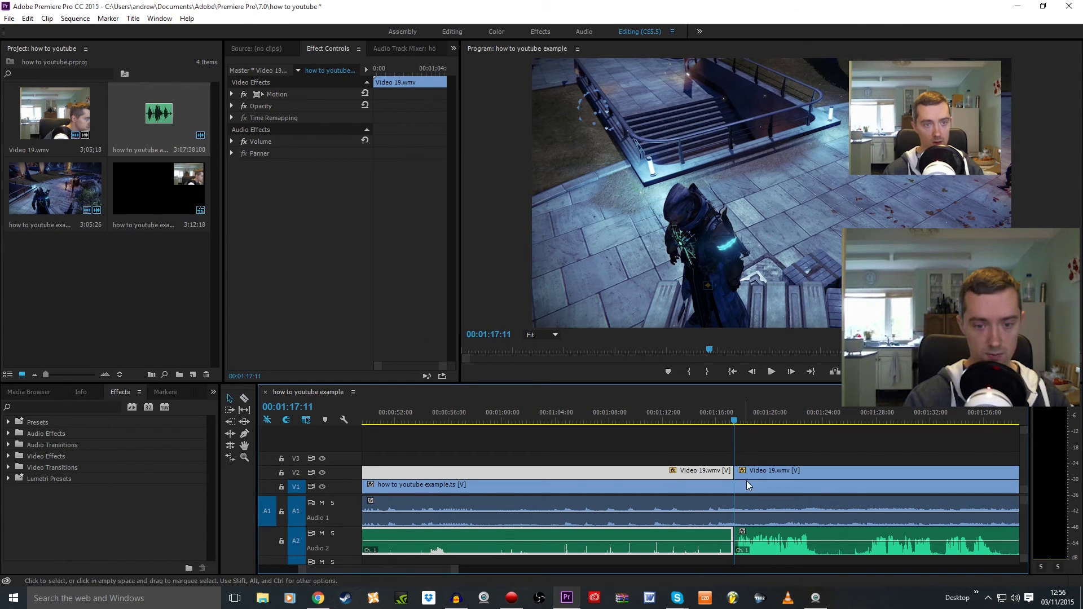
{"action": "left_click", "coordinate": [734, 487]}
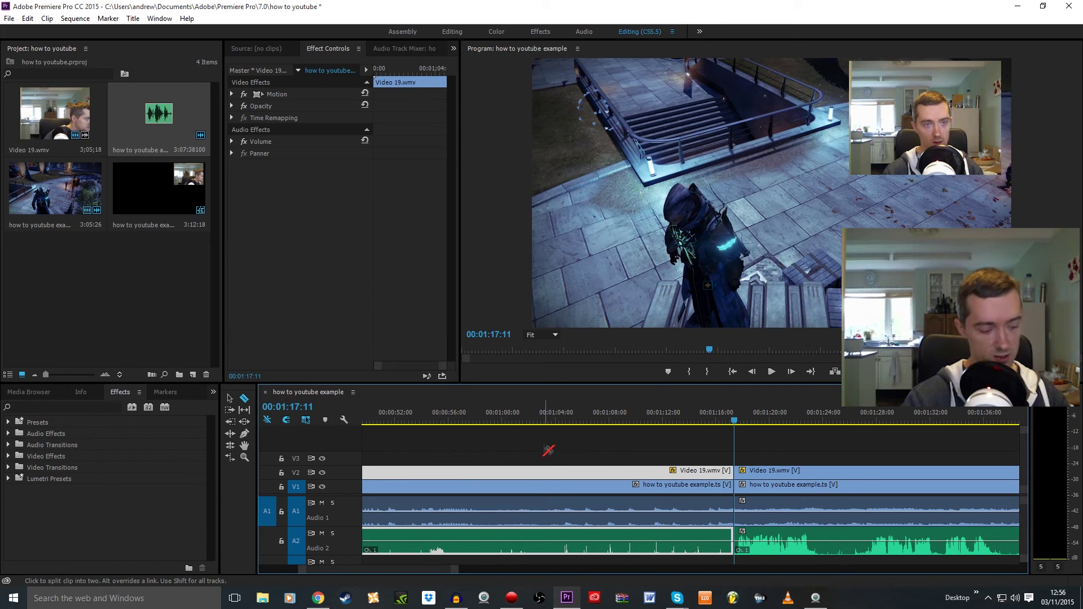
{"action": "key", "text": "v"}
{"action": "left_click_drag", "start_coordinate": [541, 450], "coordinate": [583, 539]}
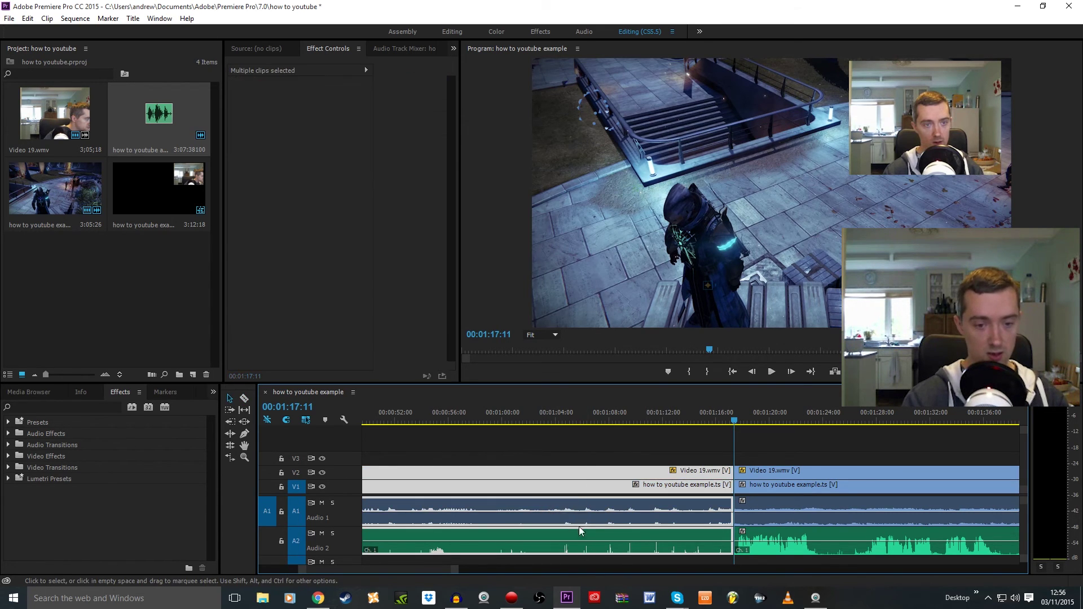
{"action": "right_click", "coordinate": [570, 474]}
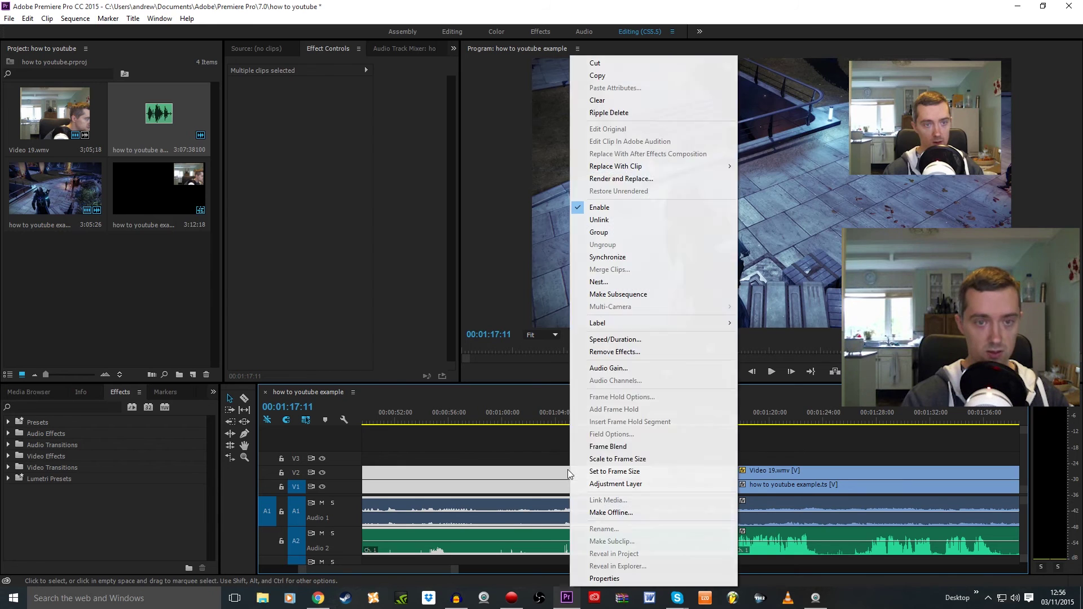
{"action": "left_click", "coordinate": [608, 113]}
Position the playhead at the end point, 00:01:55:25.
{"action": "scroll", "coordinate": [390, 570], "scroll_direction": "down", "scroll_amount": 5}
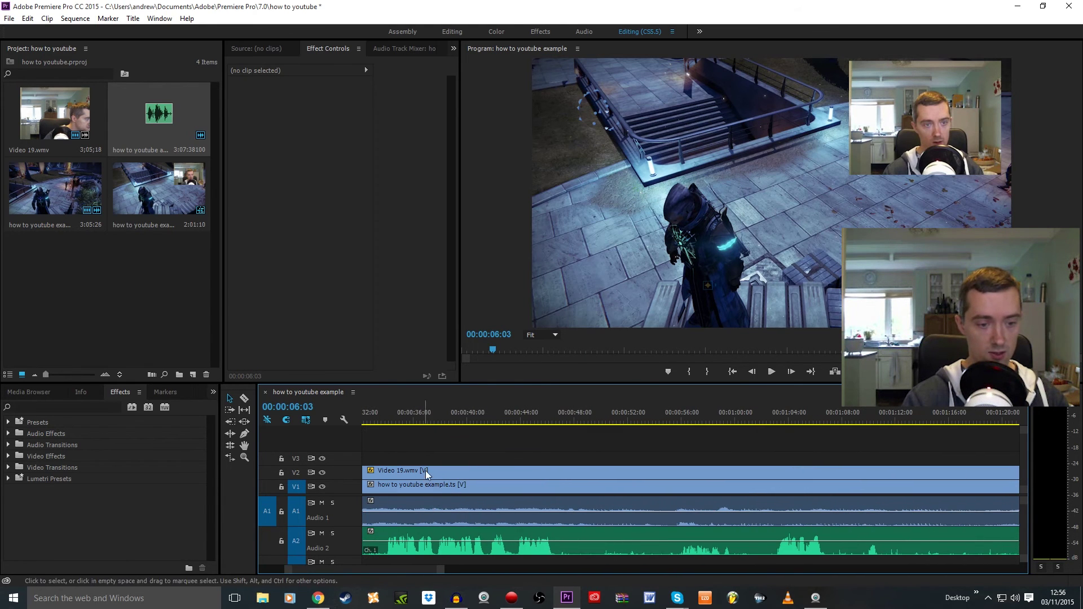
{"action": "scroll", "coordinate": [429, 570], "scroll_direction": "down", "scroll_amount": 5}
{"action": "scroll", "coordinate": [486, 512], "scroll_direction": "up", "scroll_amount": 1}
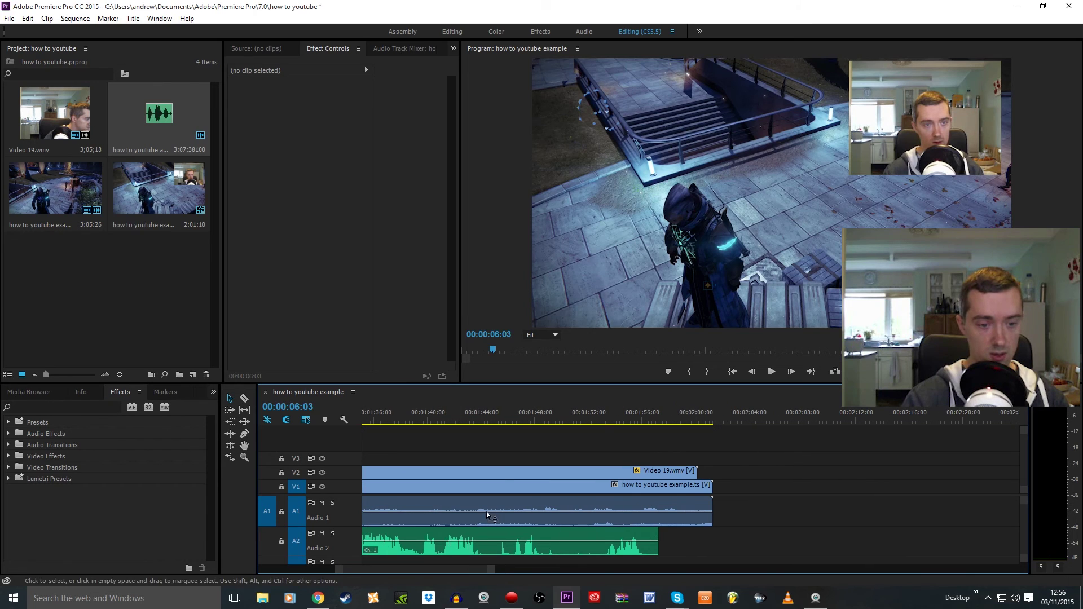
{"action": "left_click", "coordinate": [528, 419]}
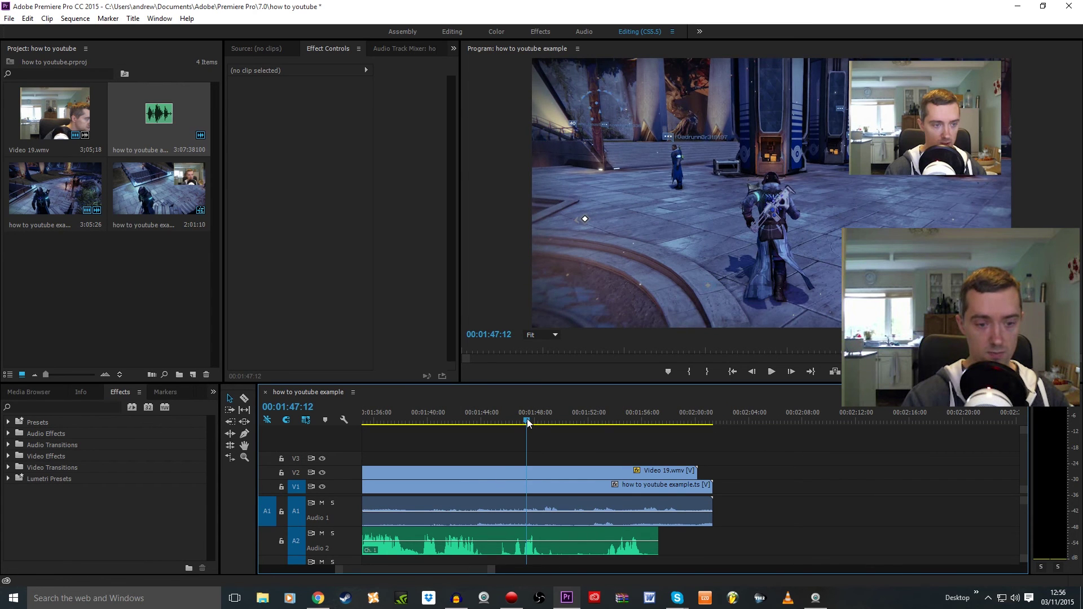
{"action": "left_click_drag", "start_coordinate": [528, 422], "coordinate": [519, 421]}
{"action": "scroll", "coordinate": [468, 573], "scroll_direction": "down", "scroll_amount": 4}
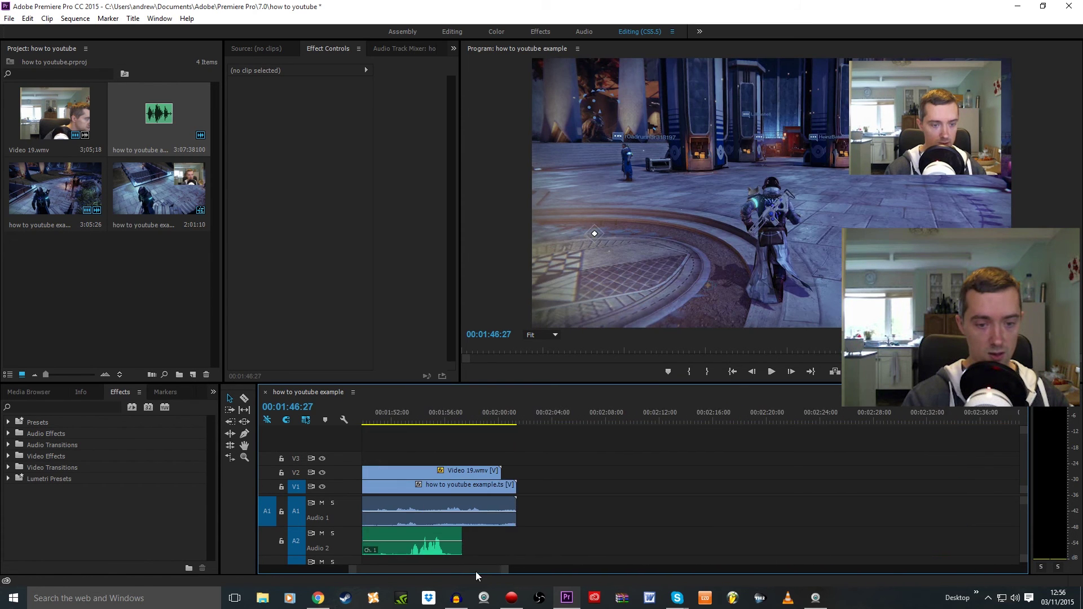
{"action": "scroll", "coordinate": [468, 552], "scroll_direction": "up", "scroll_amount": 1}
{"action": "left_click_drag", "start_coordinate": [366, 423], "coordinate": [490, 424]}
Cut both clips at 00:01:55:25 and delete the four parts after it.
{"action": "key", "text": "c"}
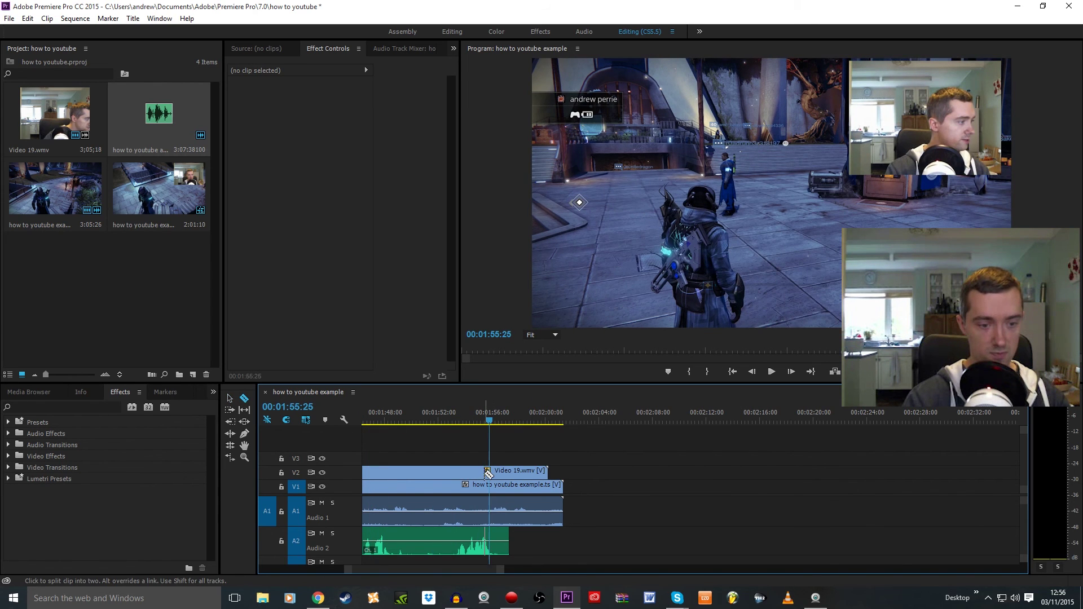
{"action": "left_click", "coordinate": [490, 472]}
{"action": "left_click", "coordinate": [490, 485]}
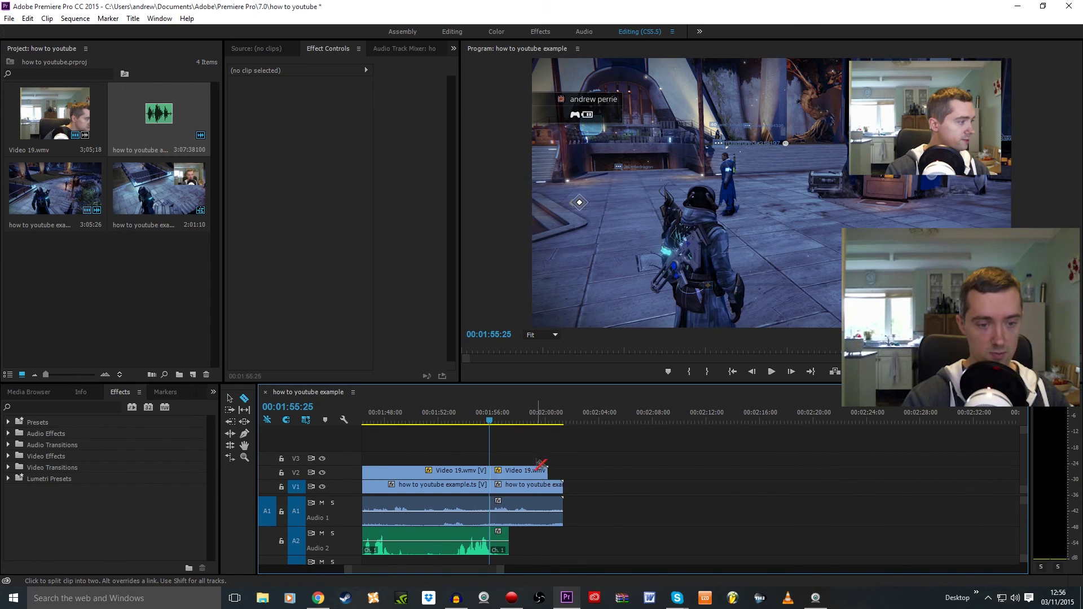
{"action": "key", "text": "v"}
{"action": "left_click_drag", "start_coordinate": [508, 446], "coordinate": [509, 480]}
{"action": "right_click", "coordinate": [510, 480]}
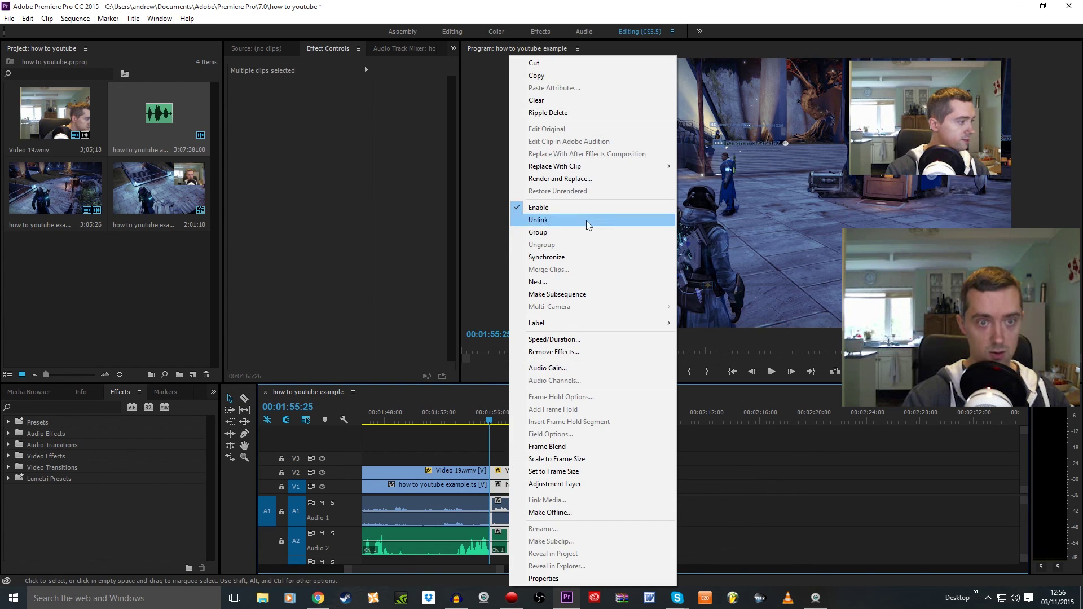
{"action": "left_click", "coordinate": [601, 101]}
{"action": "scroll", "coordinate": [454, 566], "scroll_direction": "down", "scroll_amount": 3}
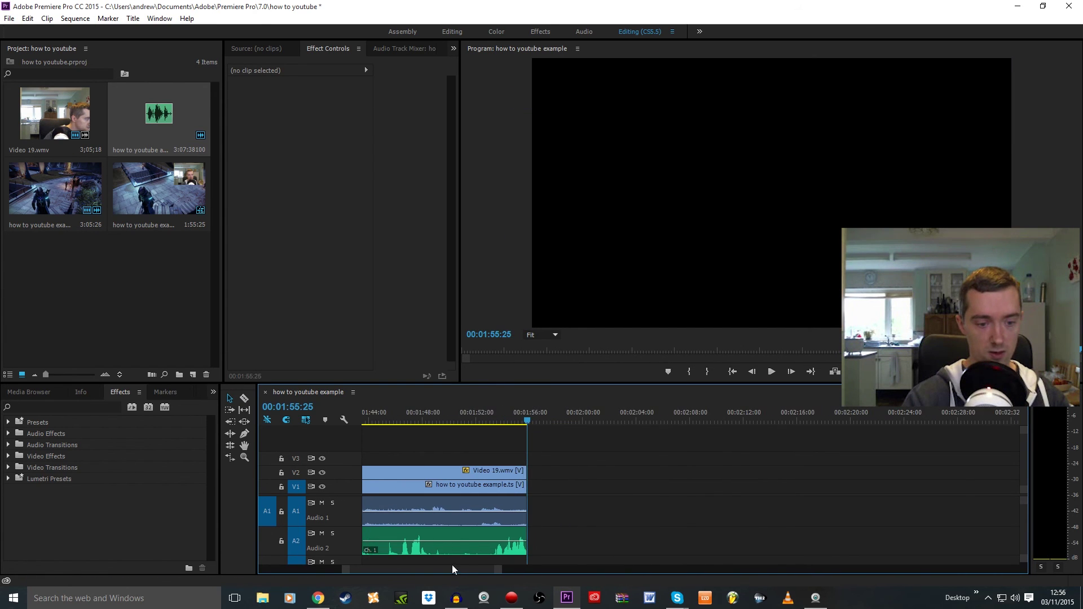
{"action": "left_click_drag", "start_coordinate": [451, 570], "coordinate": [393, 569]}
{"action": "scroll", "coordinate": [427, 547], "scroll_direction": "down", "scroll_amount": 2}
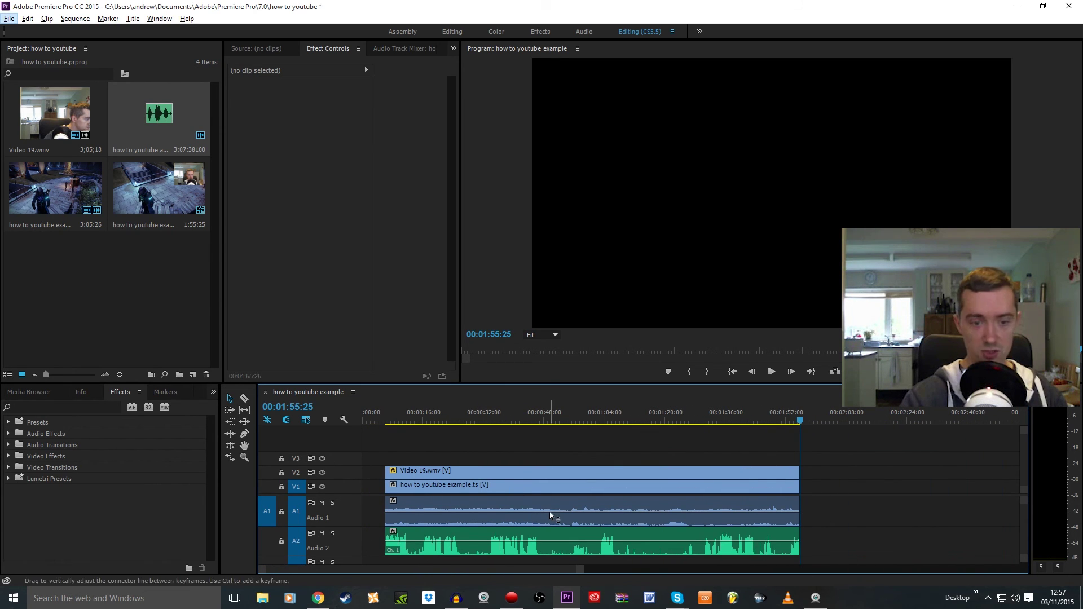
{"action": "left_click_drag", "start_coordinate": [433, 422], "coordinate": [387, 423]}
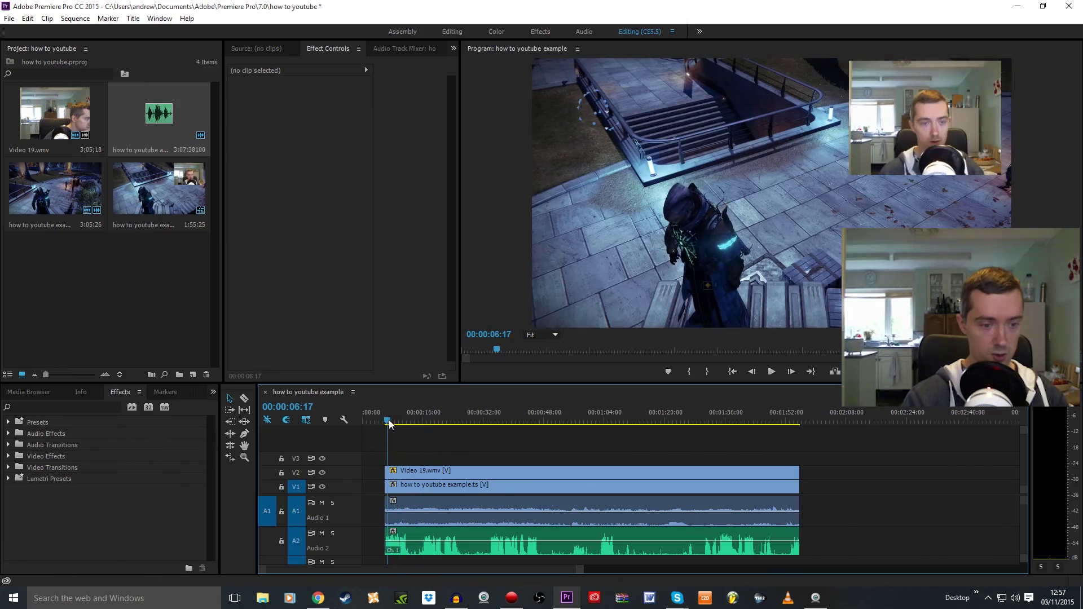